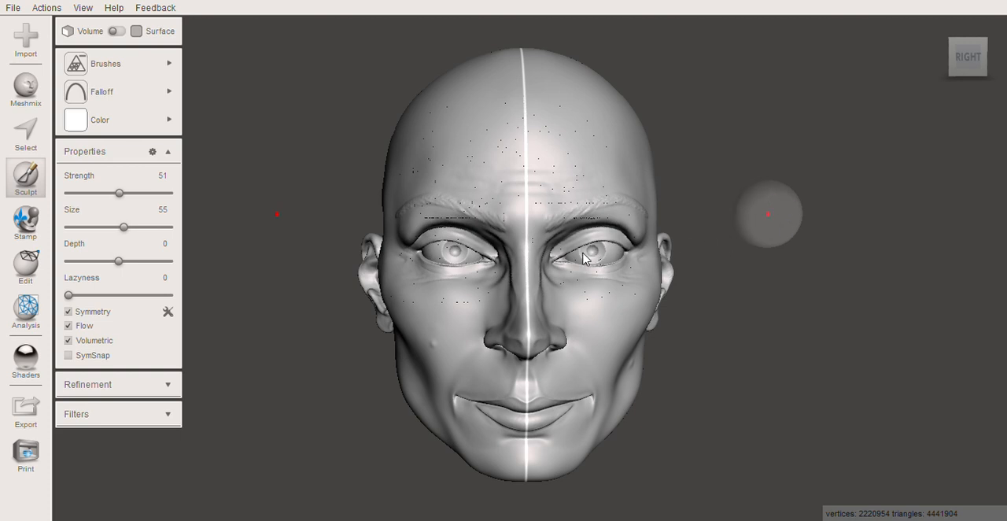
Inspect the sculpted head's ear, facial profile and front features up close, then the whole face from the front
mouse_move(567, 262)
right_mouse_down()
mouse_move(619, 243)
mouse_move(614, 256)
mouse_move(575, 220)
mouse_move(590, 234)
right_mouse_up()
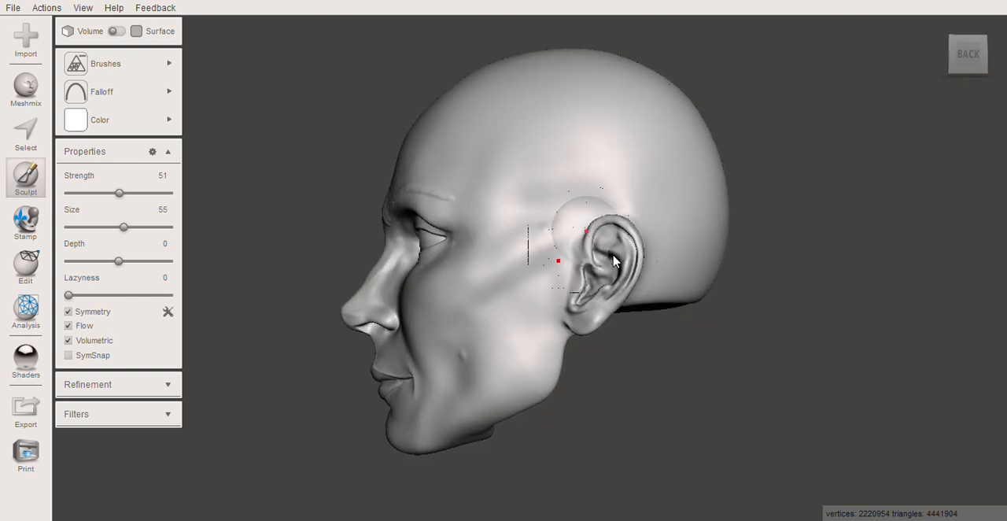
right_click_drag(617, 264, 623, 268)
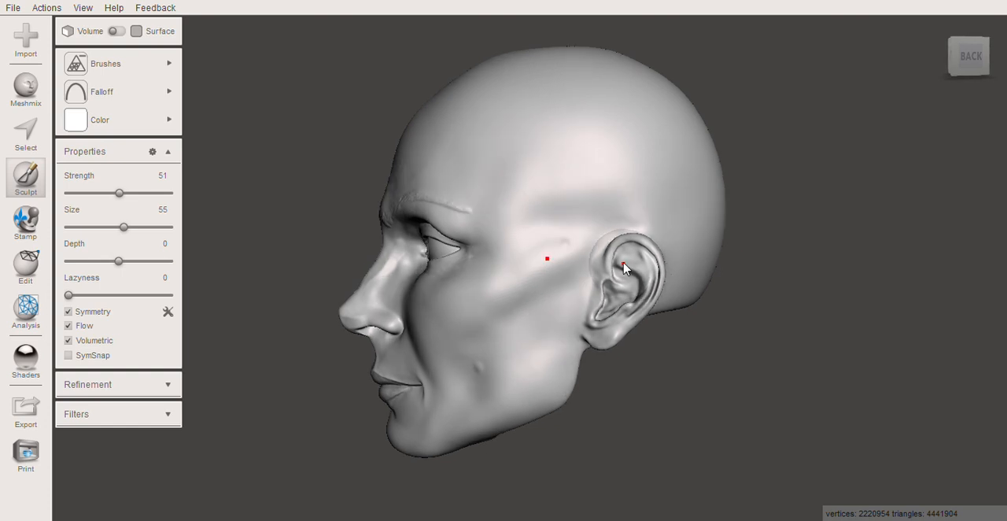
scroll(654, 291, "up", 2)
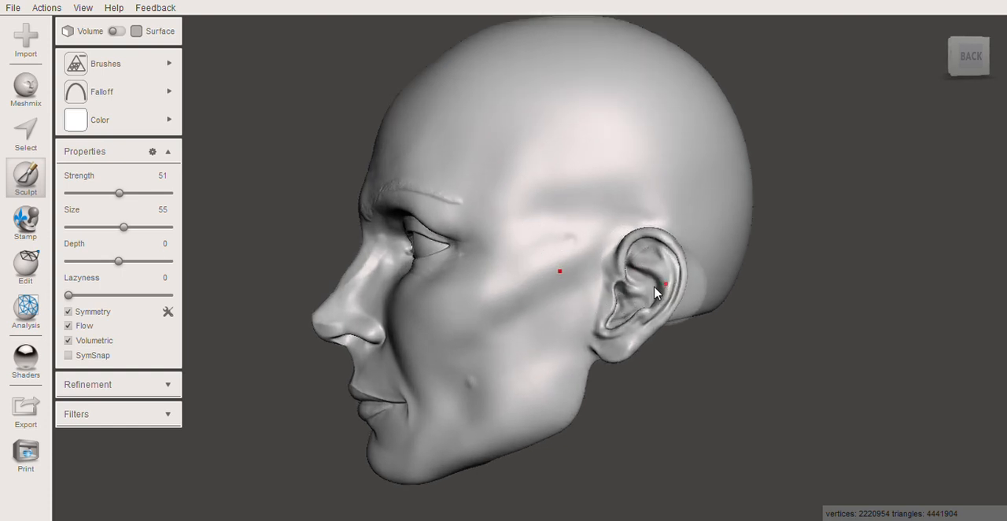
scroll(653, 287, "up", 2)
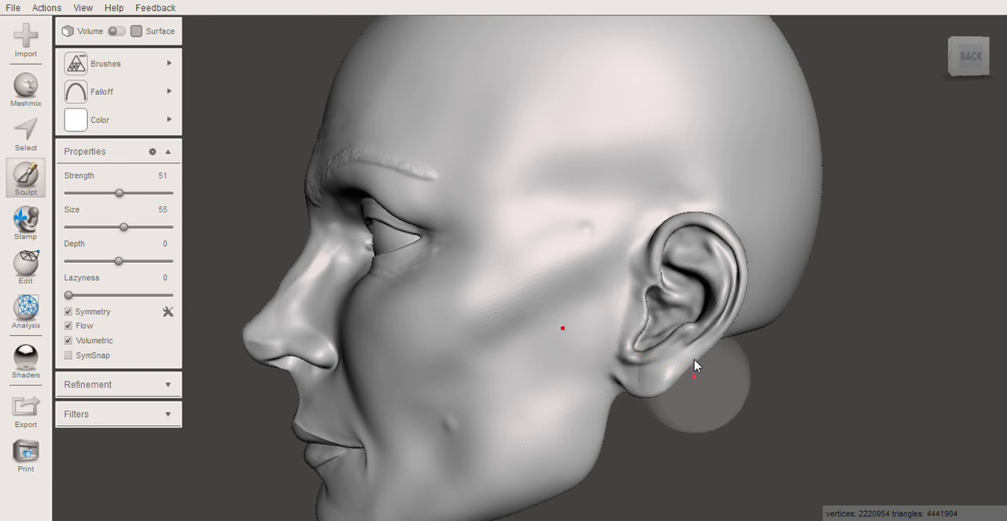
right_click_drag(674, 349, 779, 344)
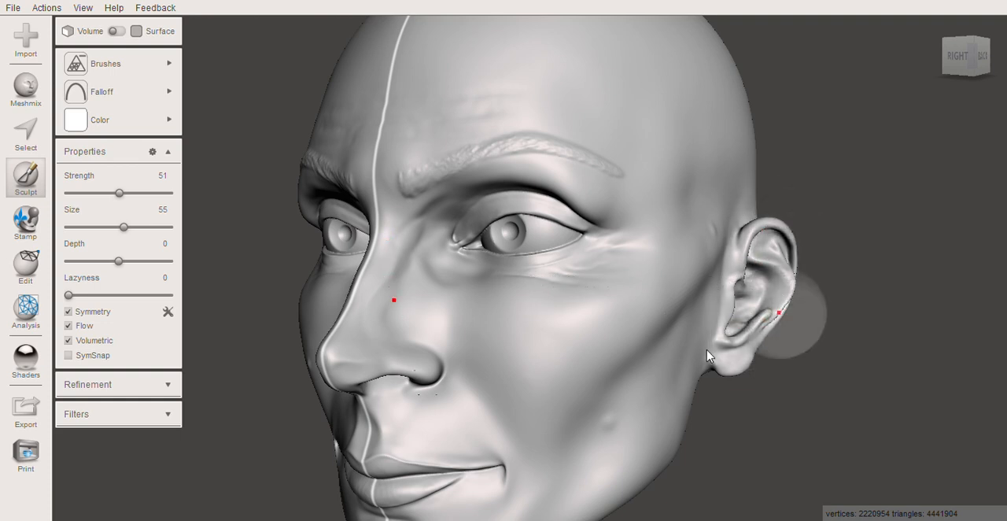
right_click_drag(454, 327, 549, 331)
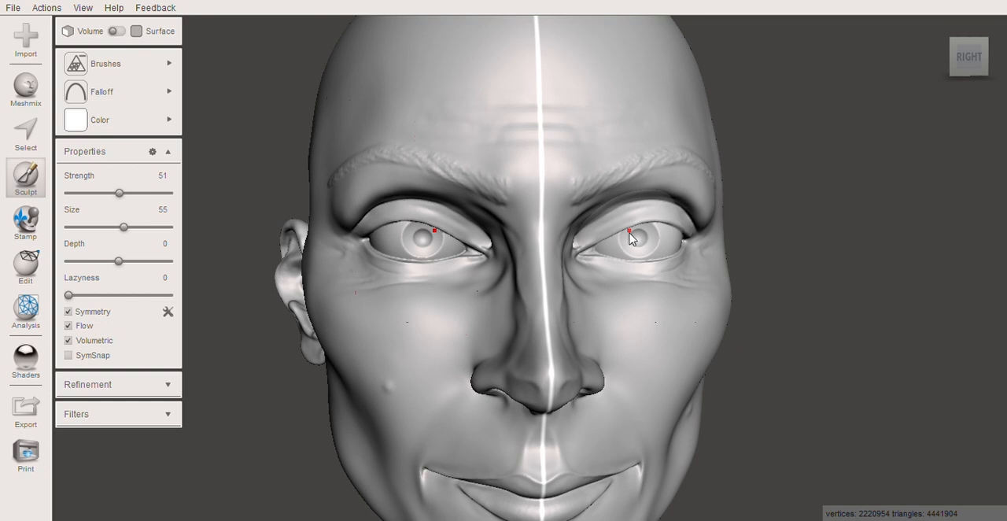
scroll(629, 232, "down", 6)
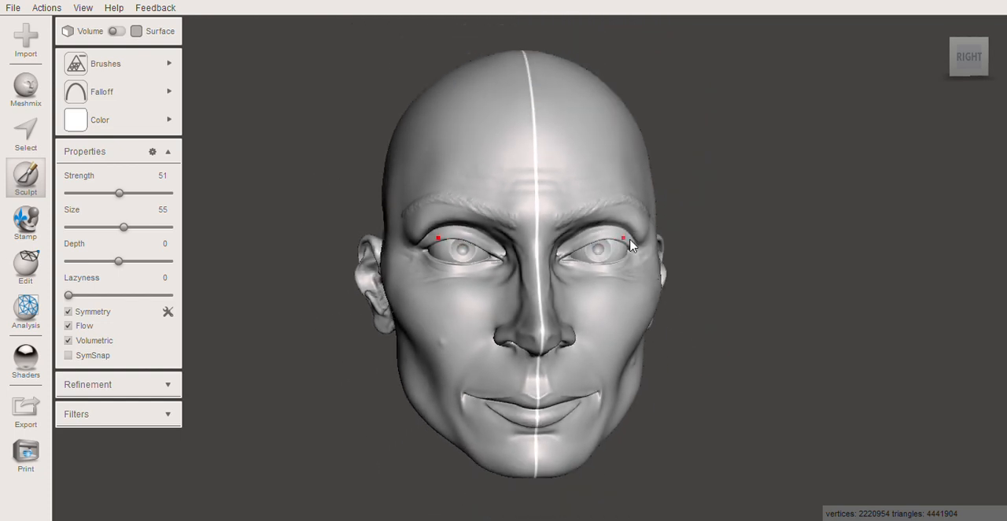
scroll(644, 238, "down", 1)
mouse_move(701, 241)
right_mouse_down()
mouse_move(675, 235)
mouse_move(691, 243)
right_mouse_up()
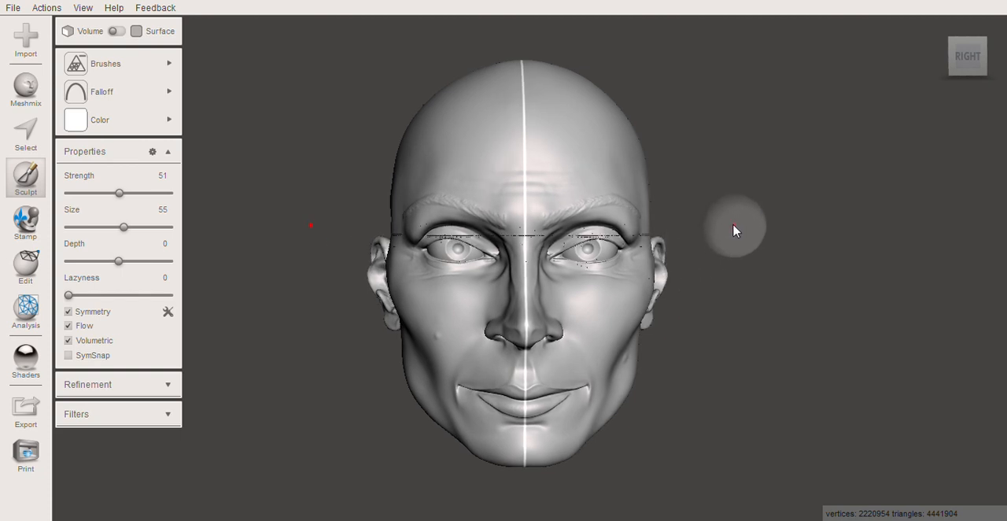
Examine the whole head from both three-quarter sides, the underside, the side profile and the front
right_click_drag(726, 225, 847, 220)
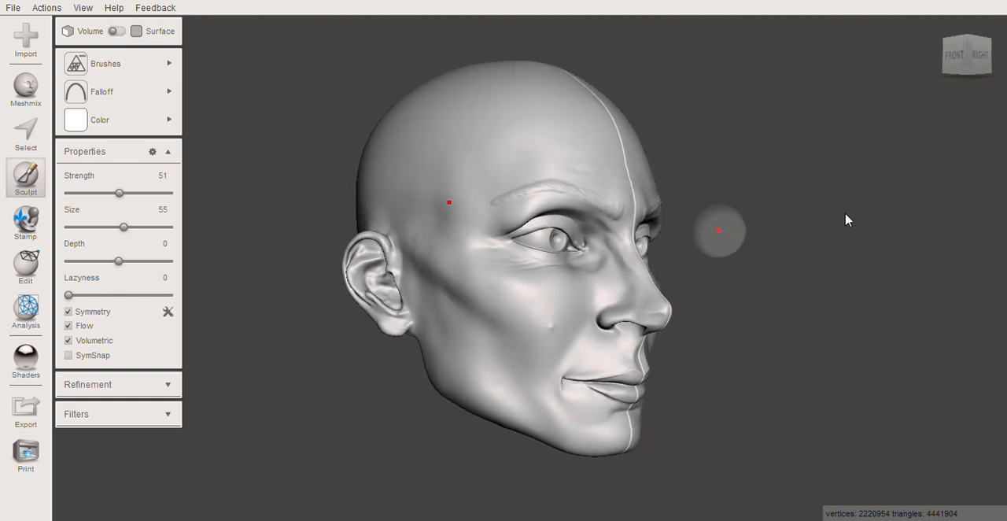
mouse_move(814, 233)
right_mouse_down()
mouse_move(778, 243)
mouse_move(659, 197)
mouse_move(645, 207)
mouse_move(640, 192)
mouse_move(638, 215)
right_mouse_up()
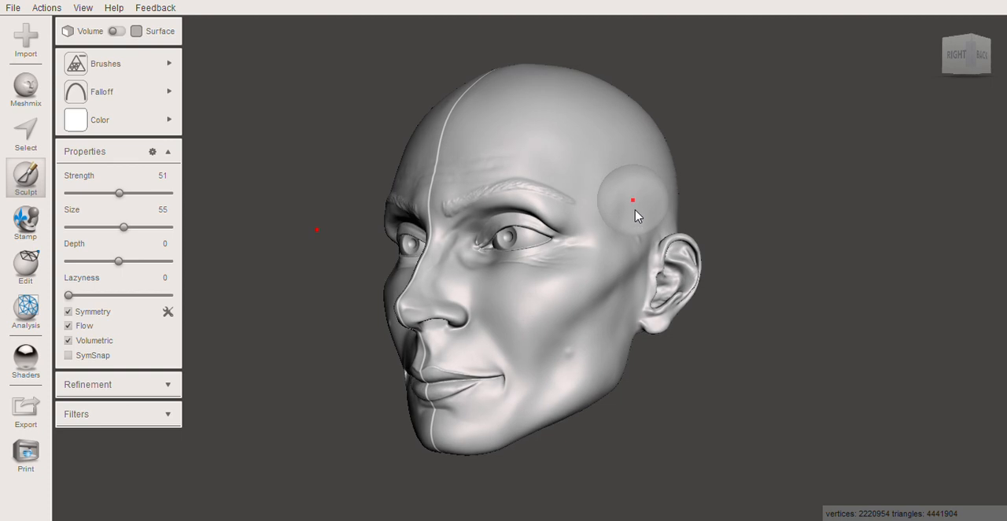
mouse_move(554, 214)
left_mouse_down()
mouse_move(493, 269)
mouse_move(464, 312)
left_mouse_up()
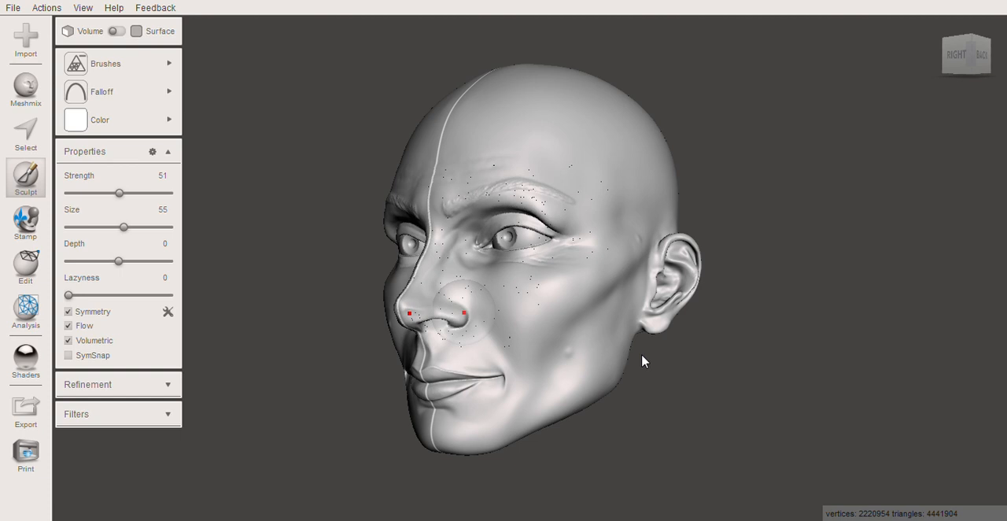
right_click_drag(533, 321, 378, 245)
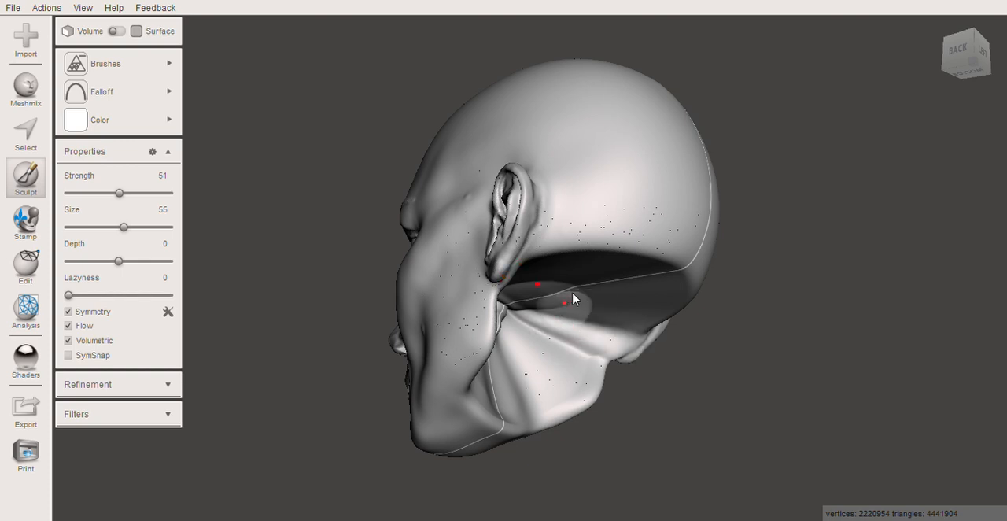
mouse_move(581, 294)
right_mouse_down()
mouse_move(622, 314)
mouse_move(631, 323)
mouse_move(621, 339)
mouse_move(637, 345)
right_mouse_up()
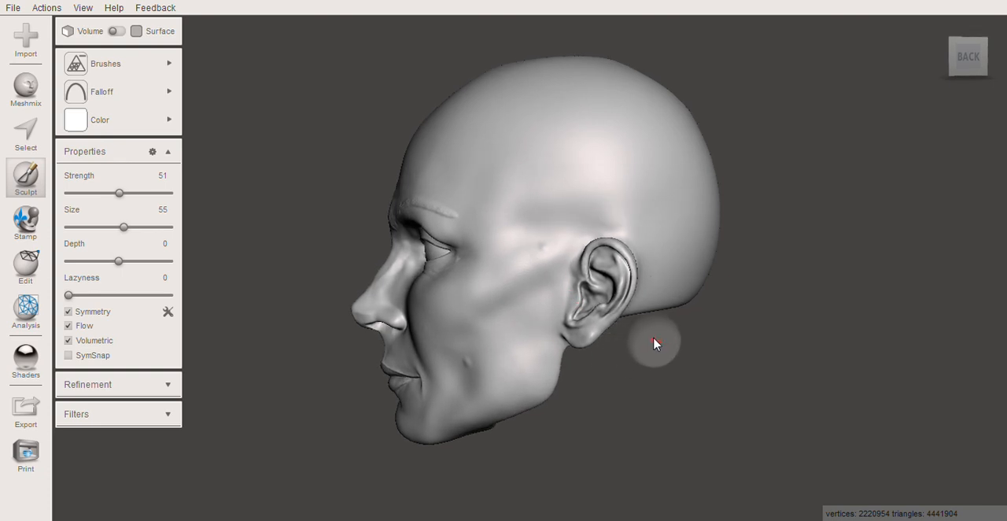
mouse_move(574, 309)
left_mouse_down()
mouse_move(551, 288)
mouse_move(457, 274)
mouse_move(409, 252)
mouse_move(455, 201)
mouse_move(636, 210)
mouse_move(539, 225)
mouse_move(621, 205)
left_mouse_up()
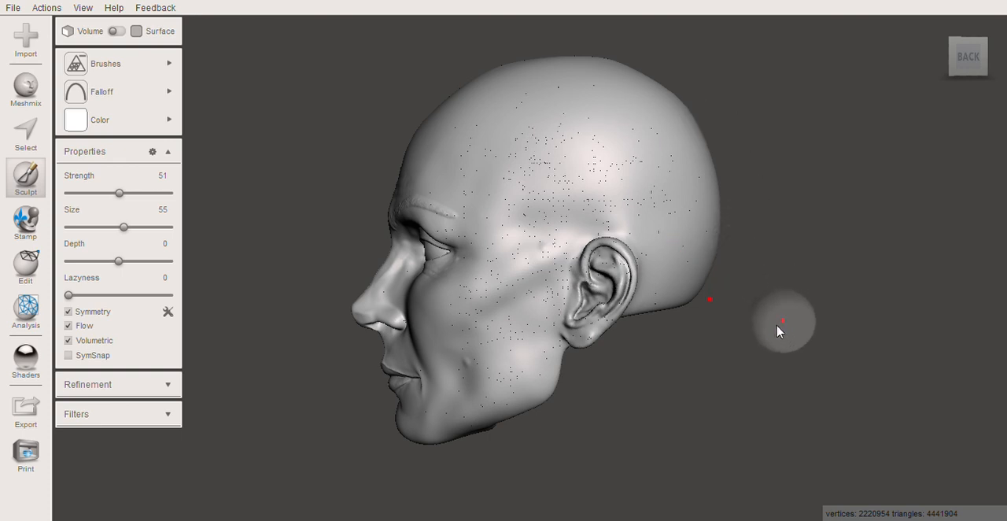
right_click_drag(636, 423, 799, 415)
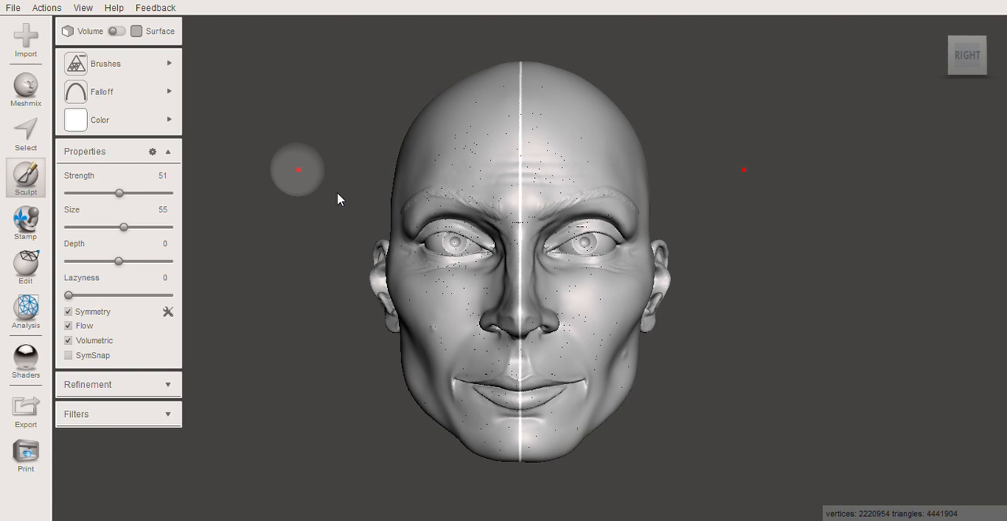
middle_click_drag(308, 173, 337, 173)
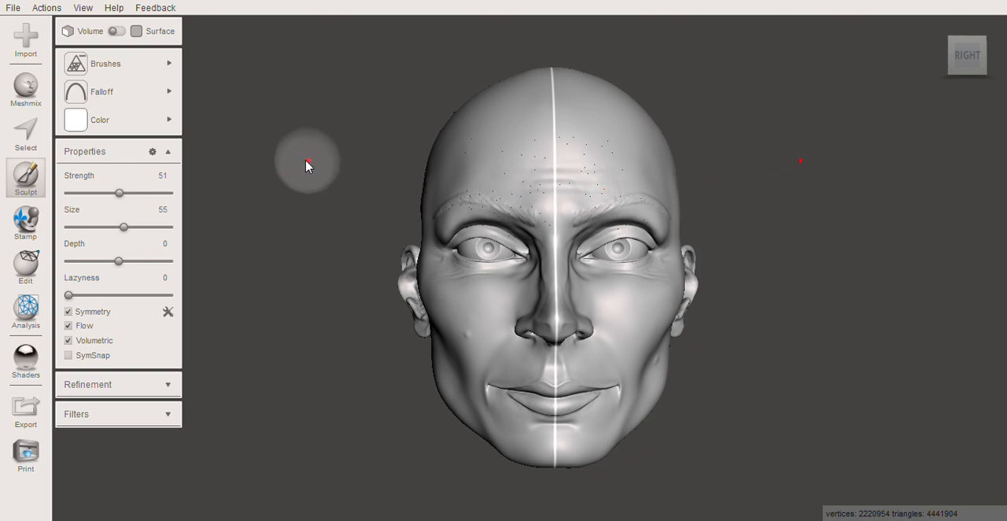
Display the mesh wireframe and examine the triangle density on the back of the head
right_click_drag(425, 180, 624, 194)
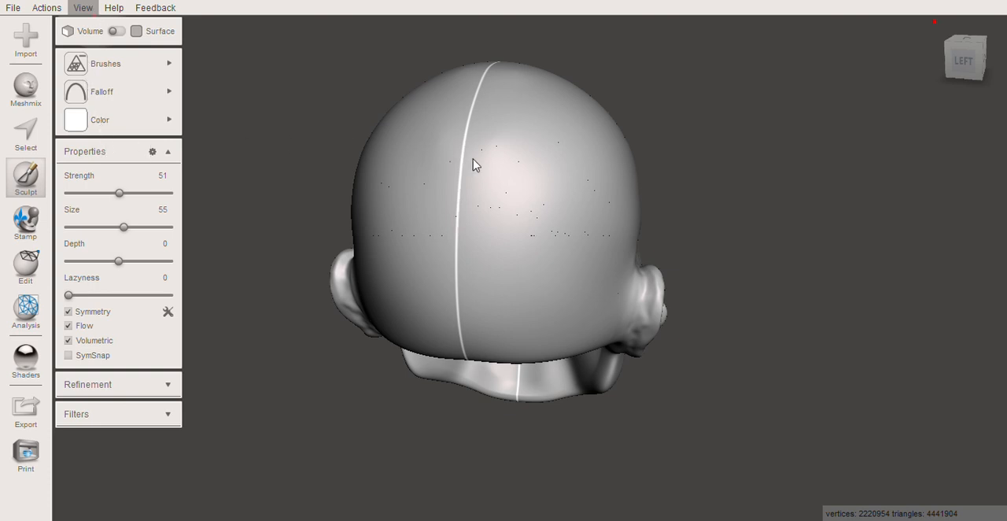
key("w")
mouse_move(484, 154)
left_mouse_down()
mouse_move(437, 182)
mouse_move(645, 248)
left_mouse_up()
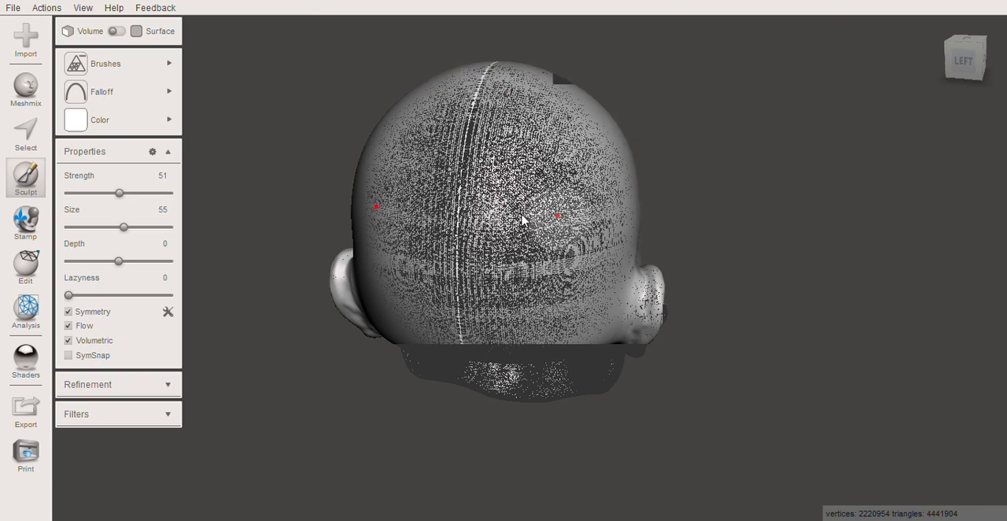
scroll(526, 211, "up", 3)
scroll(503, 211, "up", 1)
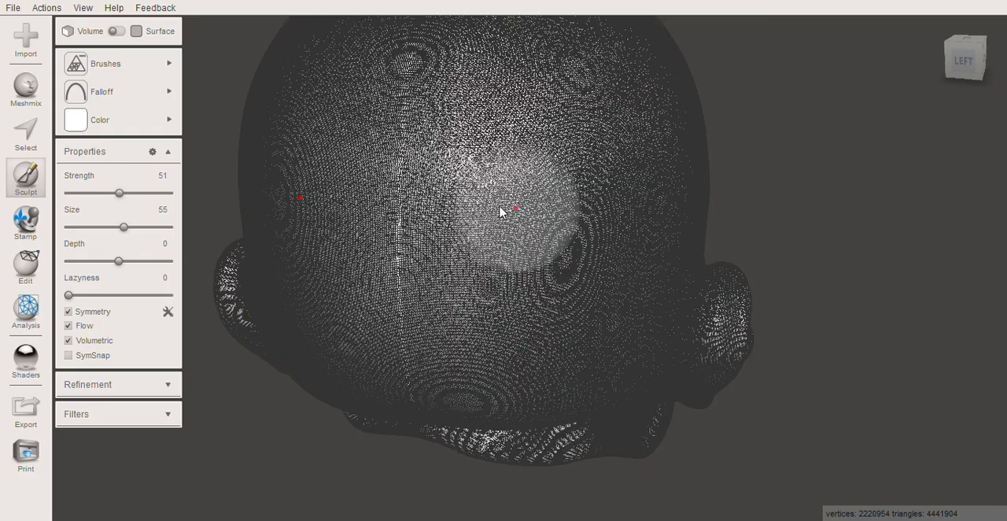
scroll(494, 206, "up", 2)
scroll(488, 210, "up", 1)
scroll(488, 210, "down", 4)
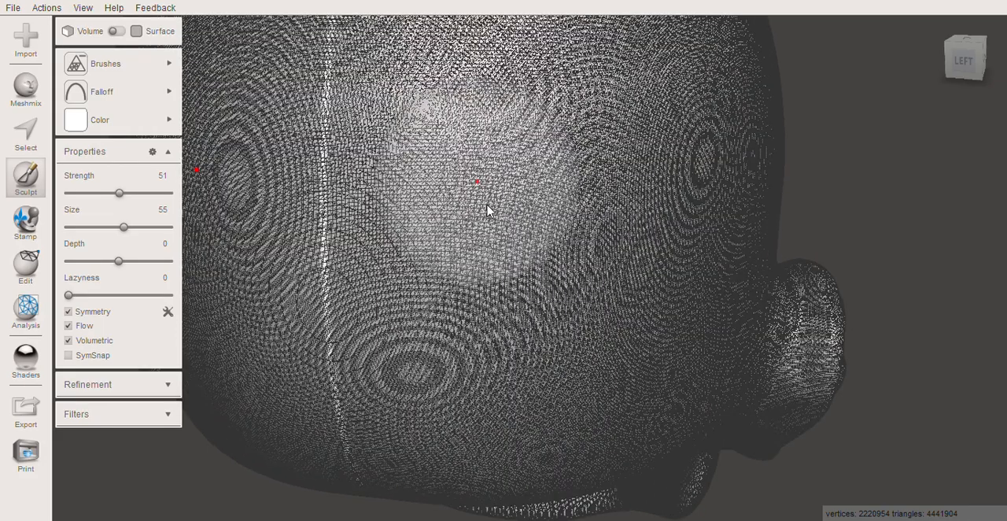
scroll(490, 211, "down", 3)
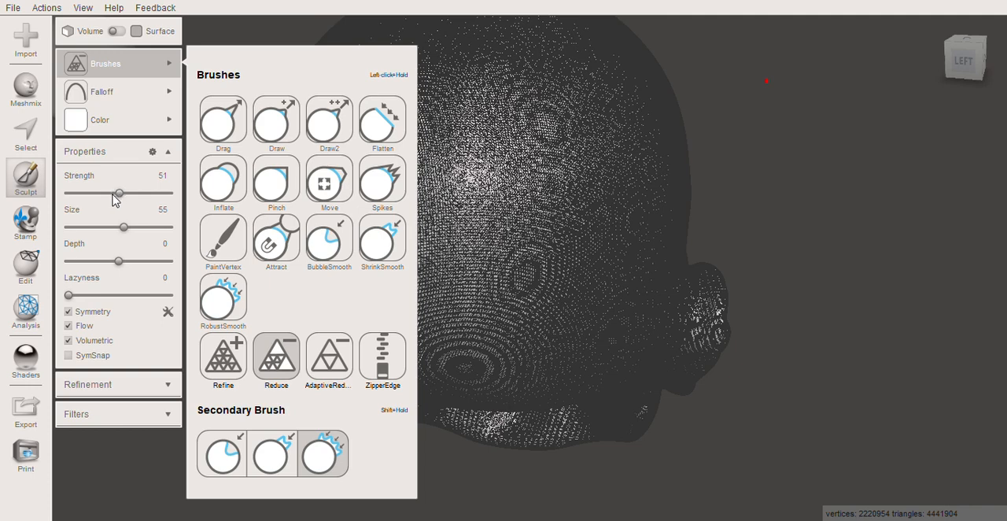
Set the Reduce brush strength to 46 and reduce the mesh on the upper back of the head with symmetry on
left_click(113, 194)
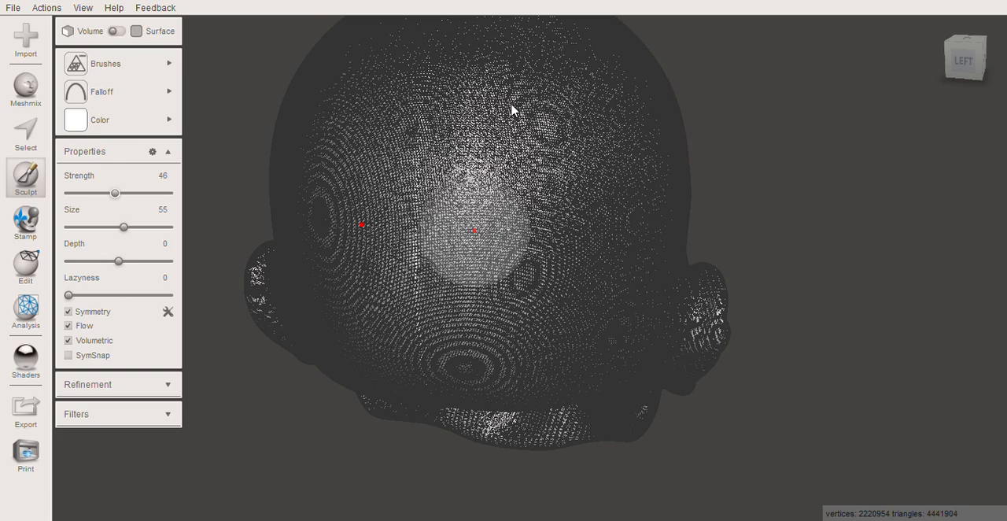
middle_click_drag(457, 54, 445, 66)
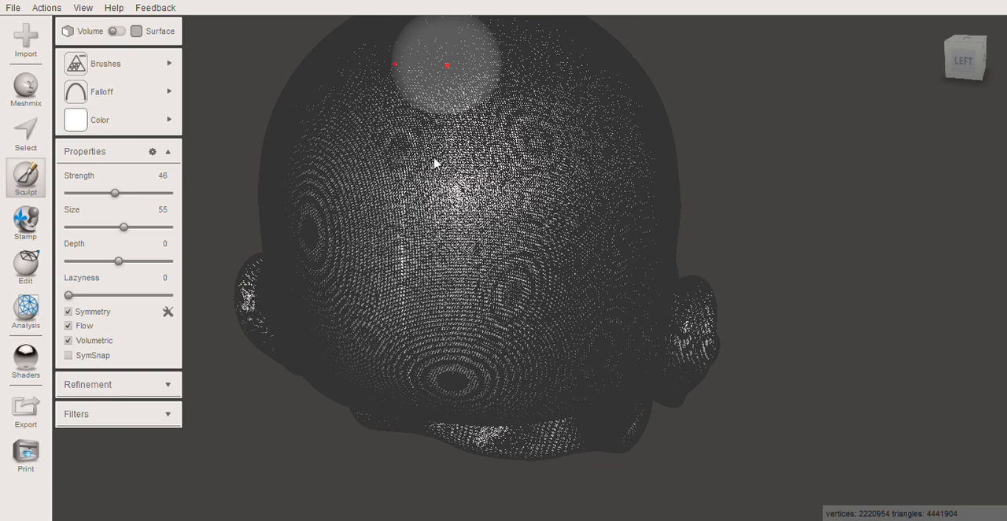
mouse_move(481, 109)
left_mouse_down()
mouse_move(514, 117)
mouse_move(490, 108)
mouse_move(462, 140)
left_mouse_up()
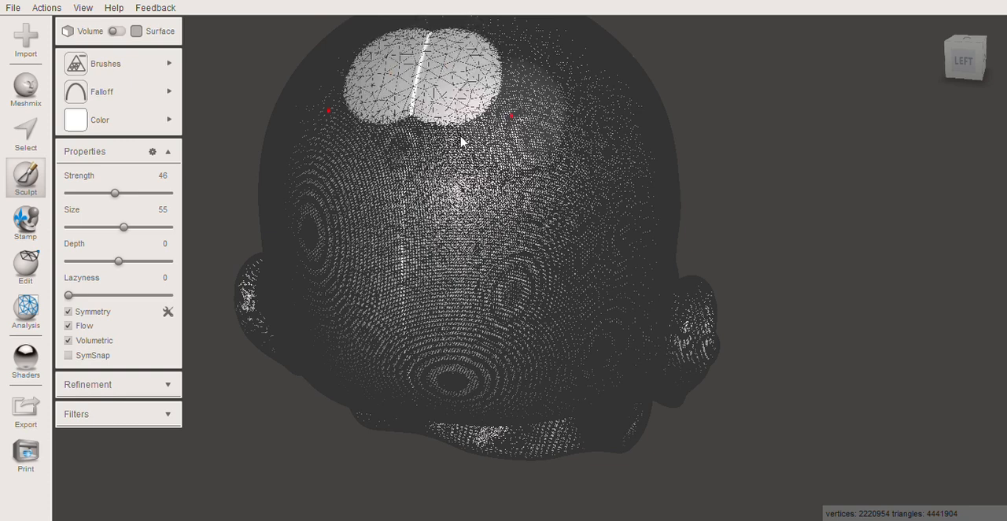
mouse_move(447, 165)
left_mouse_down()
mouse_move(450, 177)
mouse_move(438, 144)
left_mouse_up()
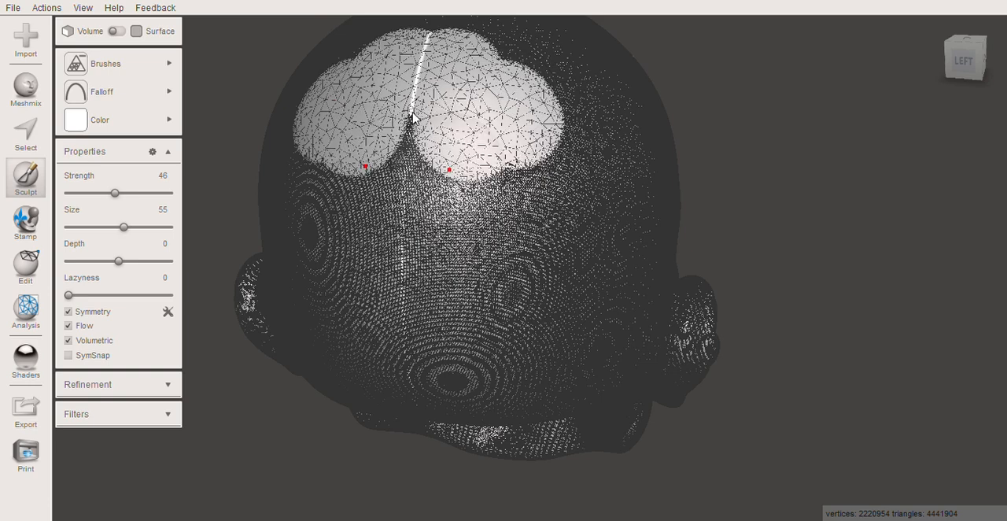
mouse_move(423, 174)
left_mouse_down()
mouse_move(456, 200)
mouse_move(431, 181)
left_mouse_up()
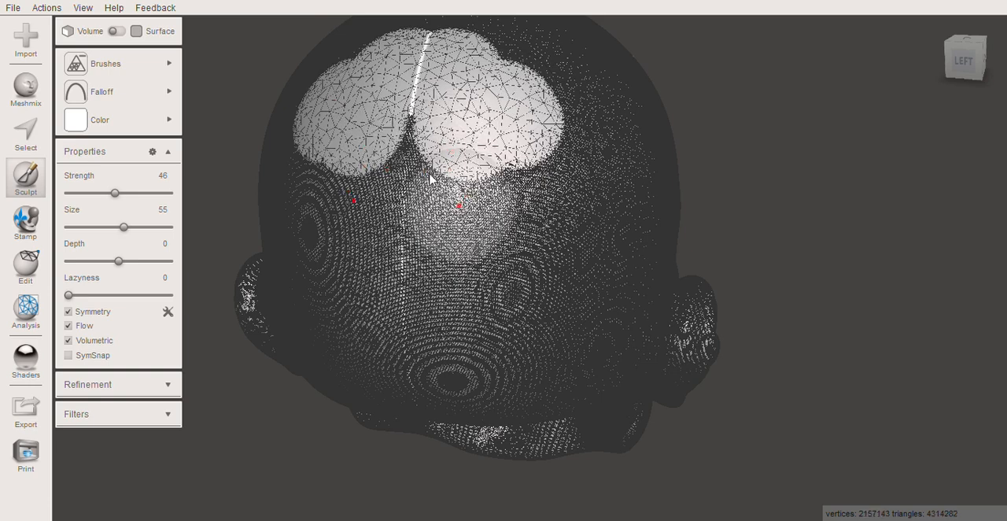
Extend the mesh reduction down the centre line and outward across the back of the skull
mouse_move(411, 130)
left_mouse_down()
mouse_move(412, 117)
mouse_move(406, 198)
mouse_move(417, 217)
left_mouse_up()
mouse_move(448, 251)
left_mouse_down()
mouse_move(495, 246)
mouse_move(558, 218)
mouse_move(572, 192)
mouse_move(566, 139)
mouse_move(521, 130)
mouse_move(499, 185)
mouse_move(539, 209)
left_mouse_up()
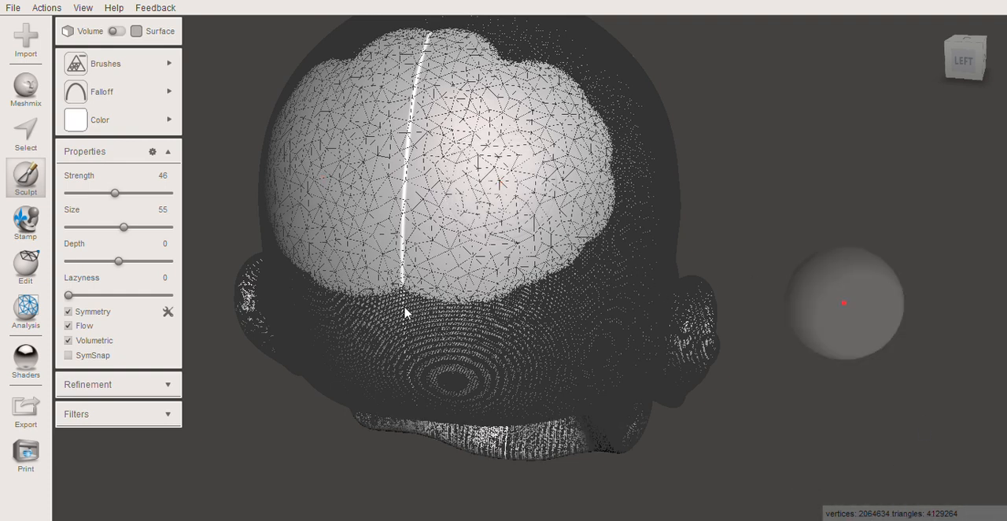
mouse_move(405, 293)
left_mouse_down()
mouse_move(427, 309)
mouse_move(496, 289)
mouse_move(576, 234)
mouse_move(615, 159)
mouse_move(616, 191)
left_mouse_up()
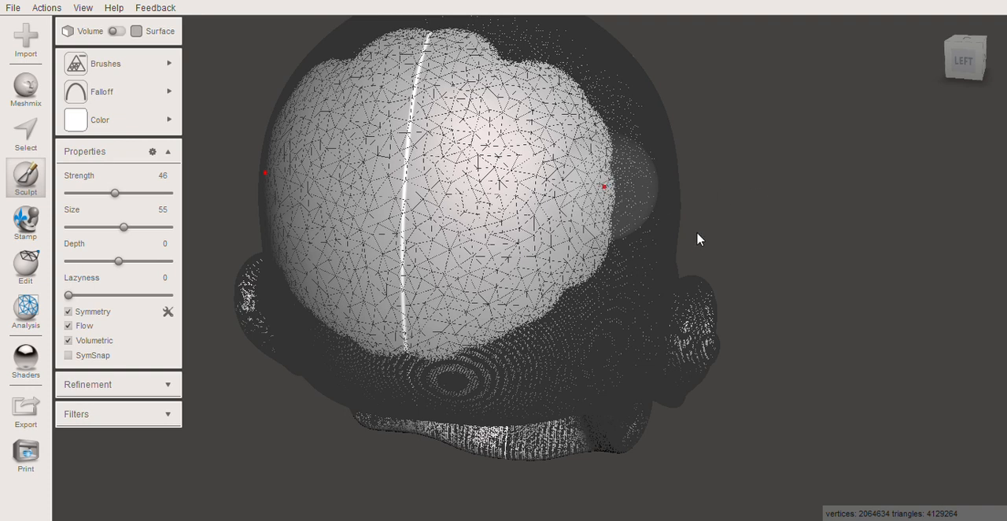
left_click_drag(697, 239, 701, 221)
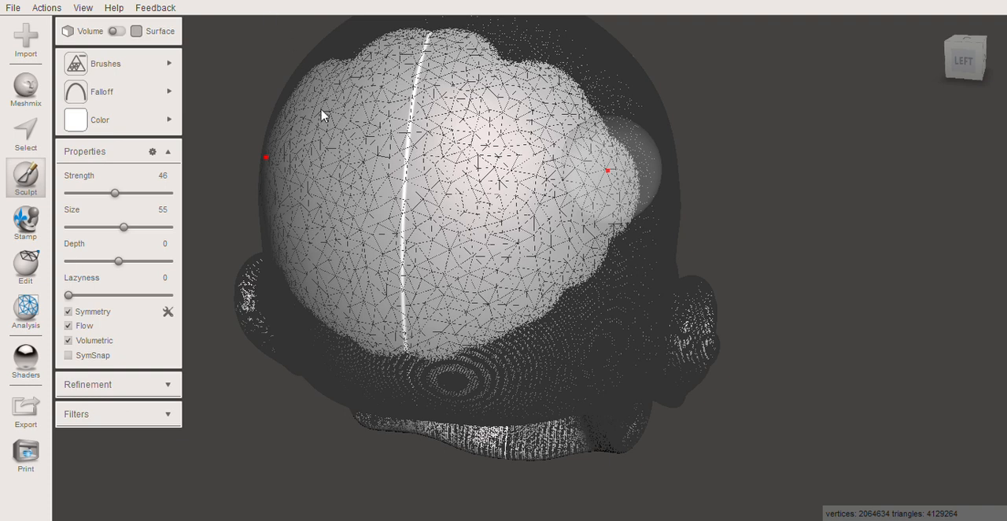
left_click_drag(608, 170, 723, 164)
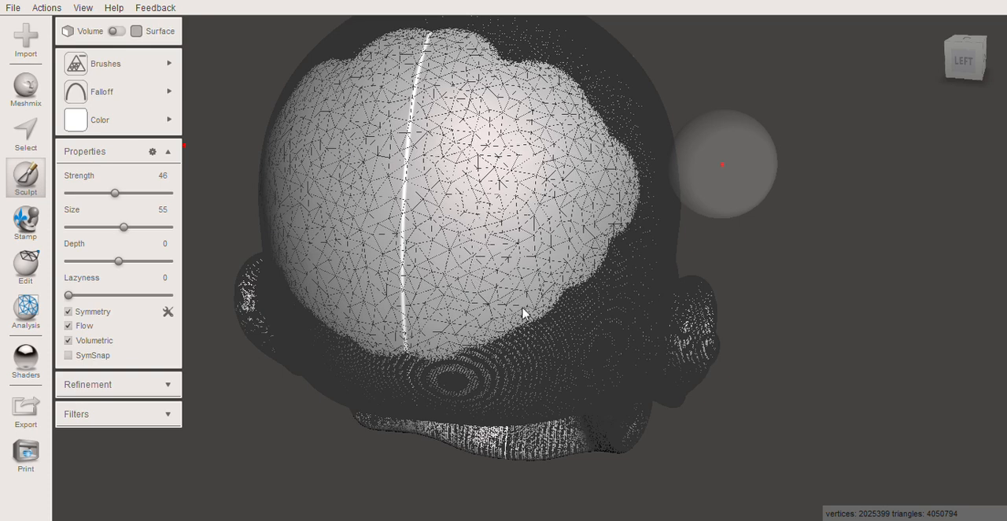
Hide the wireframe and continue reducing the mesh over the smooth back and side of the skull
scroll(529, 135, "down", 1)
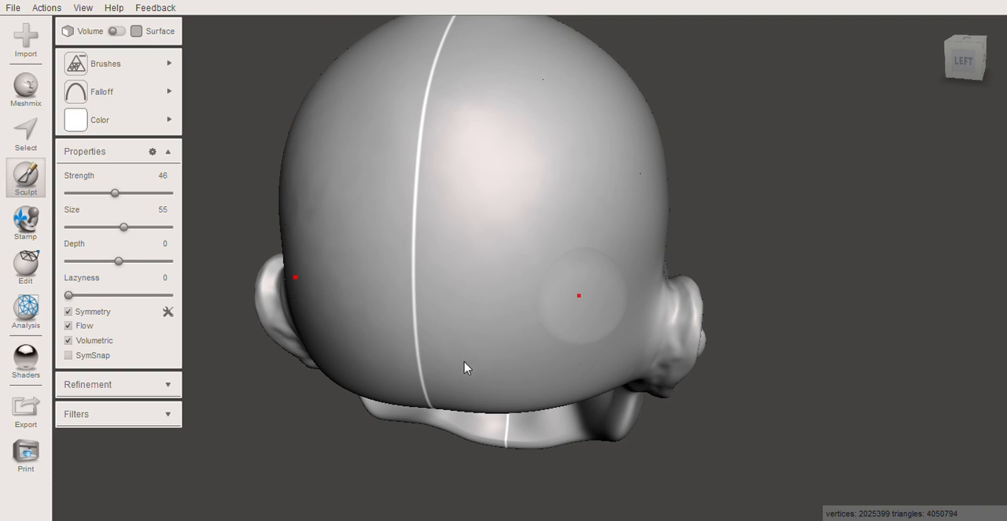
mouse_move(456, 321)
left_mouse_down()
mouse_move(460, 256)
mouse_move(343, 211)
mouse_move(466, 136)
left_mouse_up()
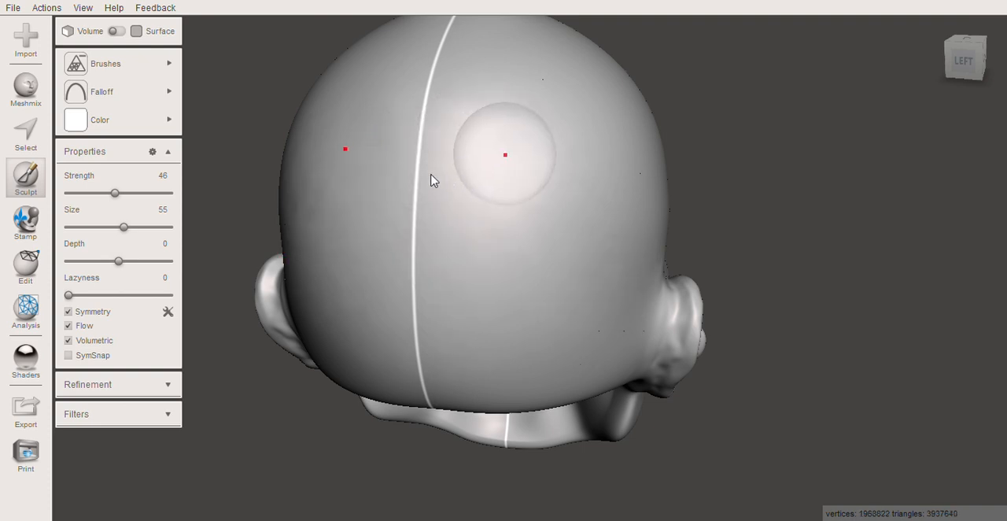
middle_click_drag(505, 154, 429, 175)
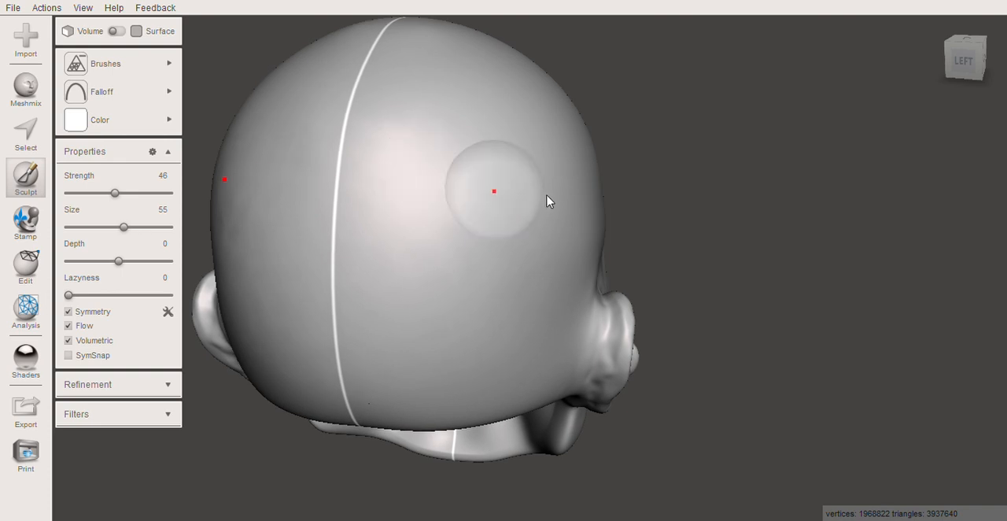
mouse_move(523, 206)
right_mouse_down()
mouse_move(414, 194)
mouse_move(366, 174)
right_mouse_up()
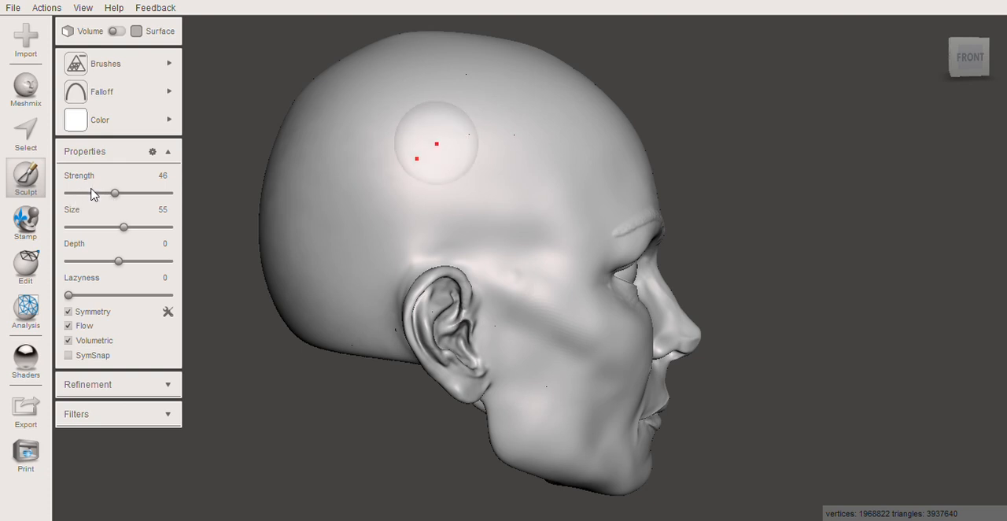
left_click_drag(317, 133, 338, 165)
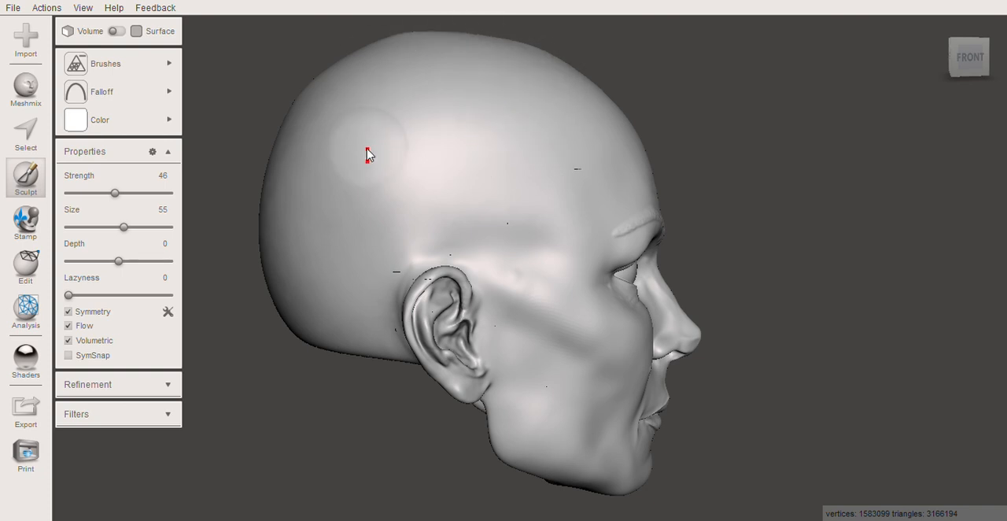
Show the wireframe and reduce the remaining dense mesh patches along the centre line on top of the head
left_click(146, 63)
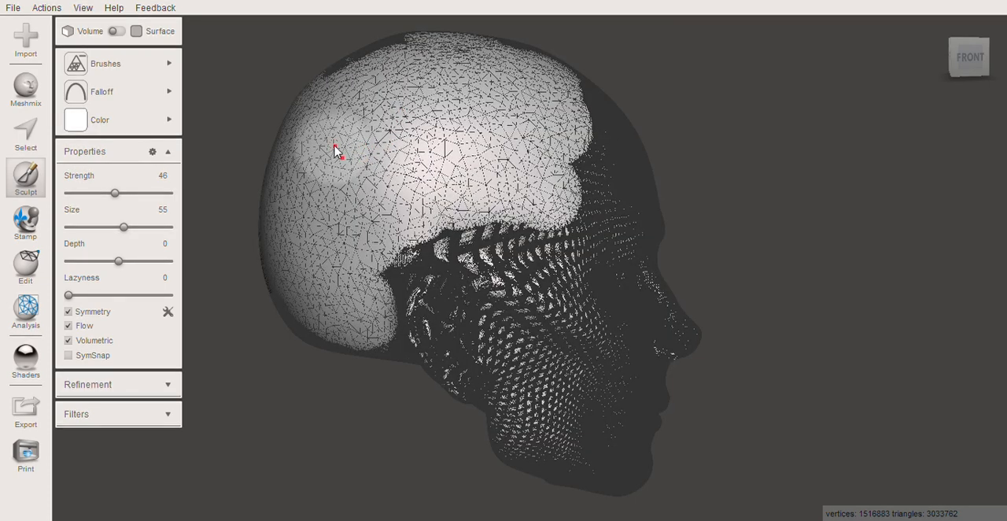
middle_click_drag(334, 146, 399, 167)
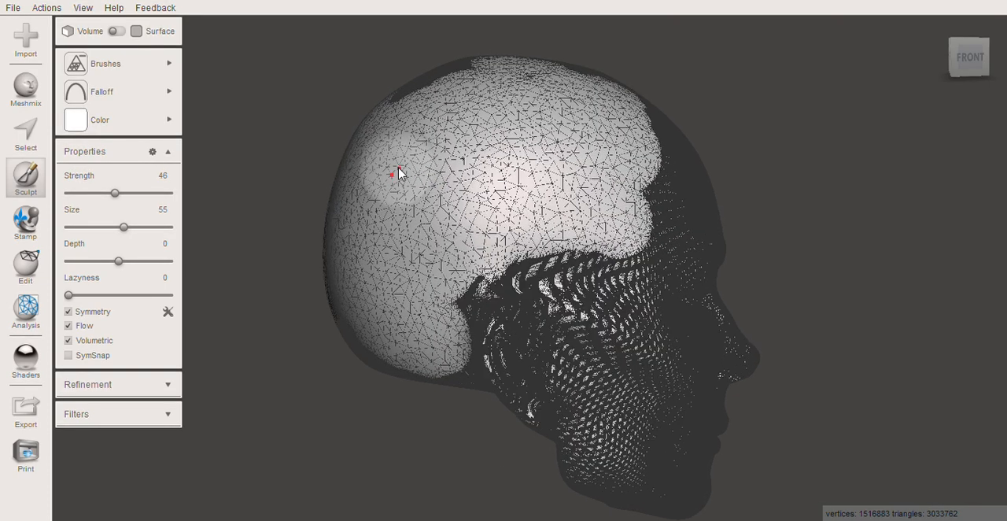
right_click_drag(483, 190, 551, 114)
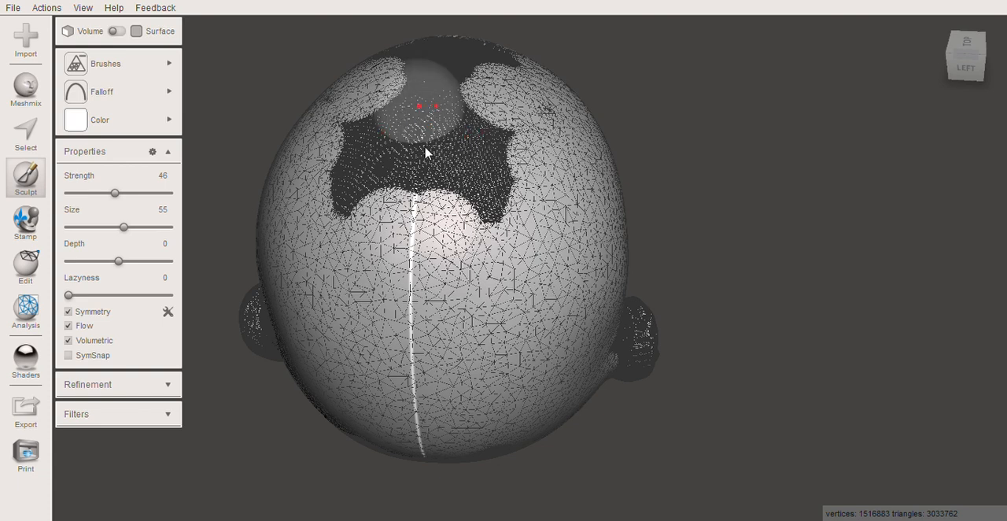
mouse_move(473, 162)
left_mouse_down()
mouse_move(477, 151)
mouse_move(497, 200)
mouse_move(454, 209)
left_mouse_up()
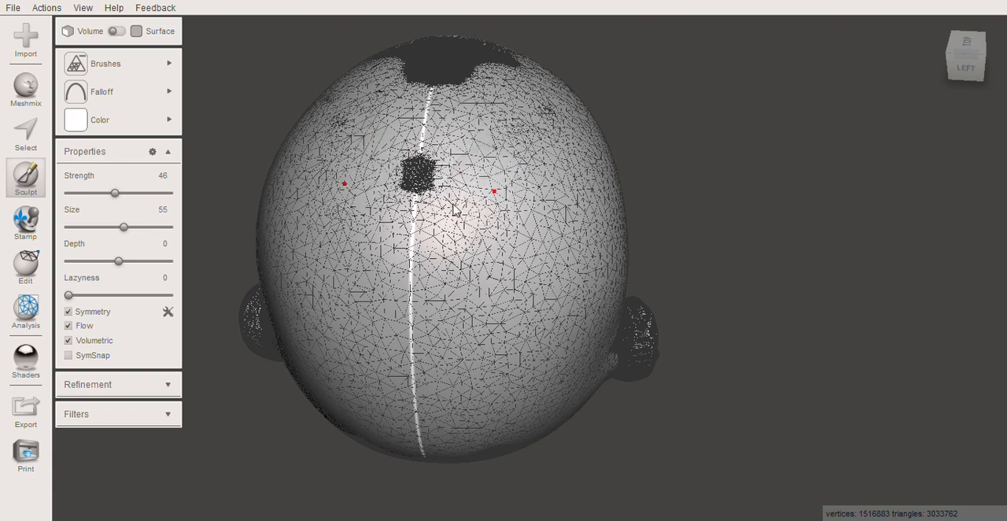
left_click_drag(413, 168, 422, 151)
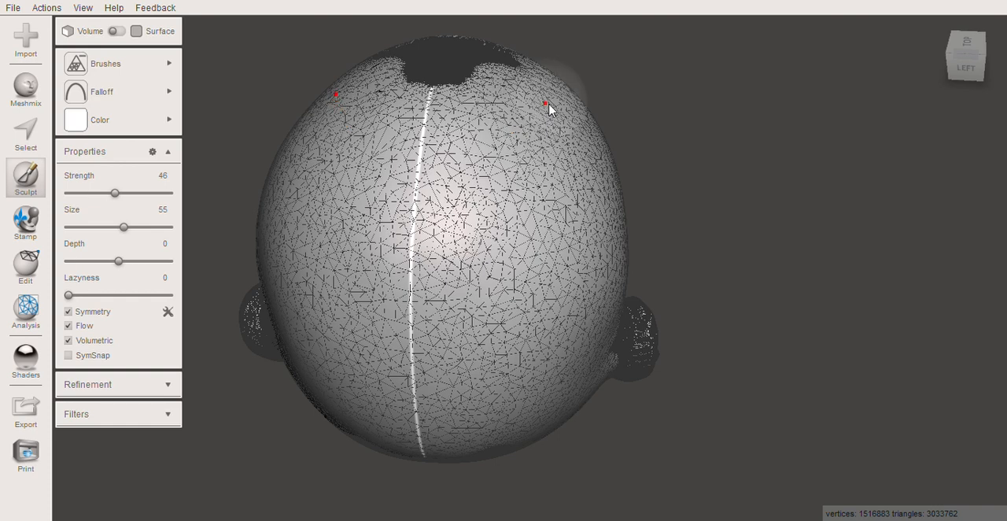
mouse_move(491, 105)
left_mouse_down()
mouse_move(422, 81)
mouse_move(496, 96)
mouse_move(472, 78)
mouse_move(422, 77)
mouse_move(506, 88)
left_mouse_up()
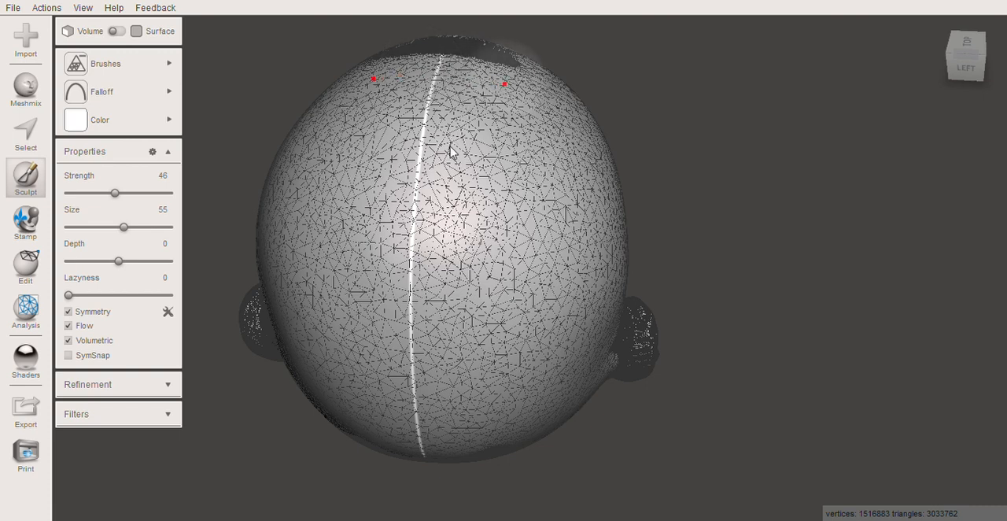
Reduce the mesh further with long symmetric strokes across the crown on both sides of the centre line
left_click_drag(451, 143, 451, 225)
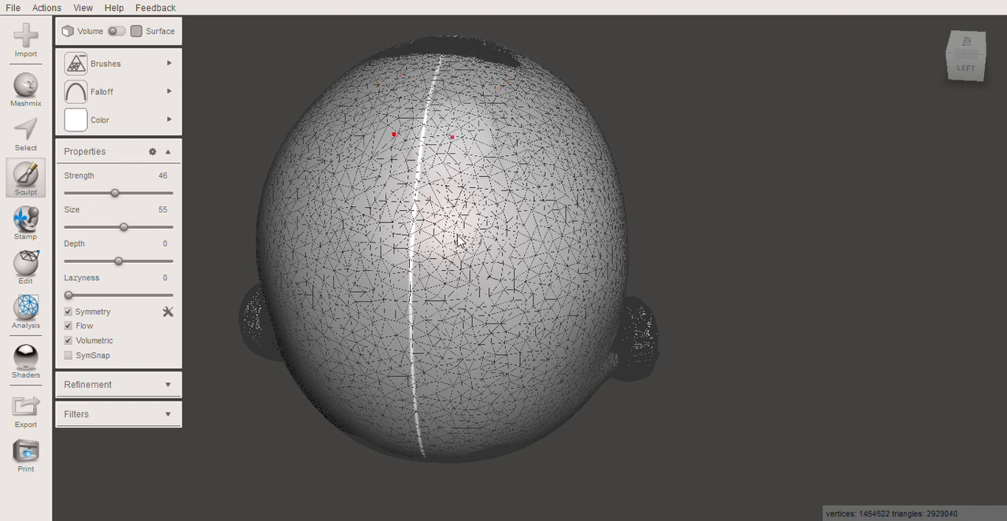
left_click_drag(452, 137, 449, 200)
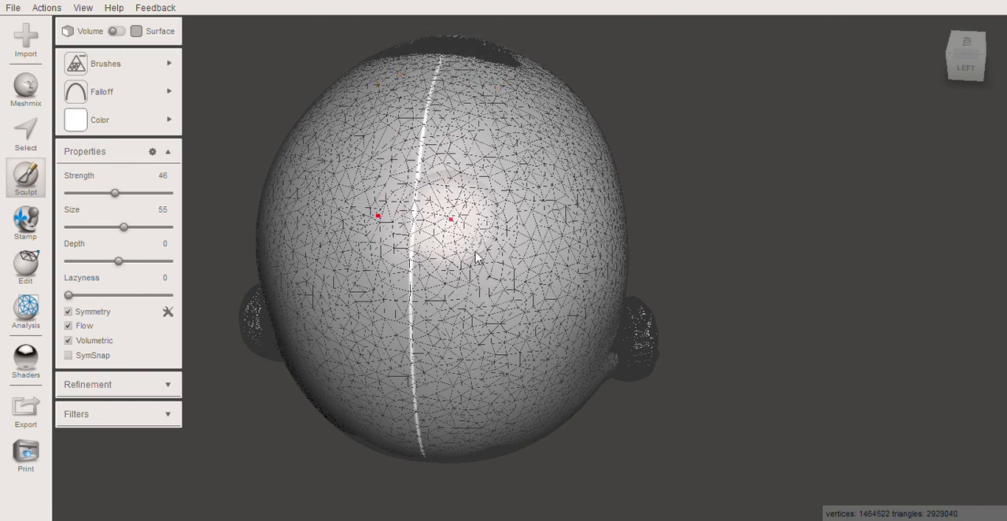
middle_click_drag(505, 181, 532, 101)
right_click_drag(532, 108, 517, 307)
middle_click_drag(516, 303, 515, 302)
scroll(514, 301, "up", 1)
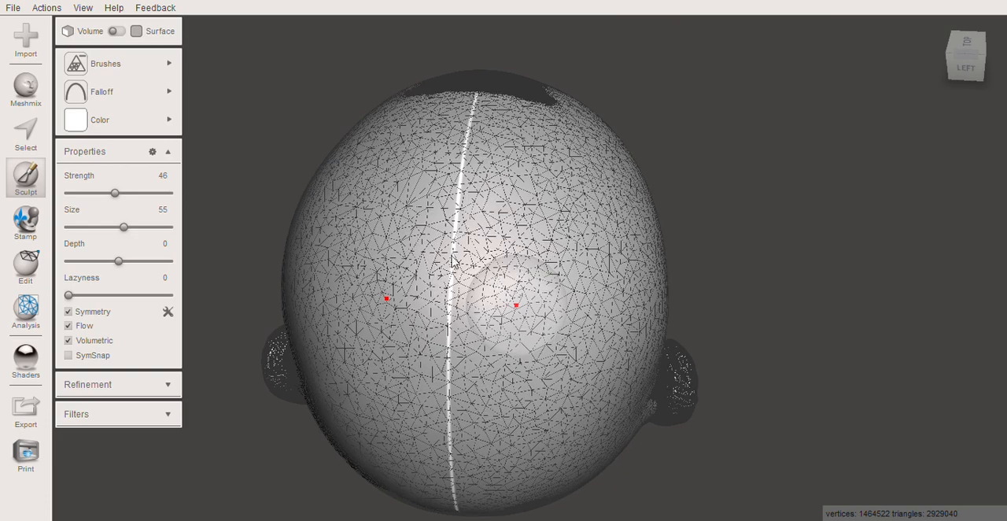
Continue the mesh reduction over the back of the skull and the area behind and above the ear
right_click_drag(507, 222, 466, 284)
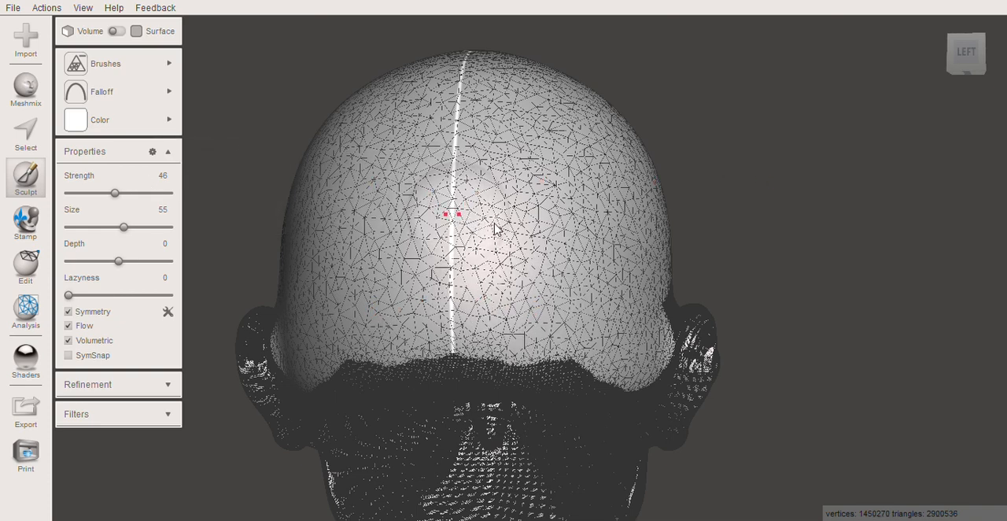
mouse_move(563, 225)
middle_mouse_down()
mouse_move(498, 235)
mouse_move(561, 213)
middle_mouse_up()
right_click_drag(516, 226, 378, 236)
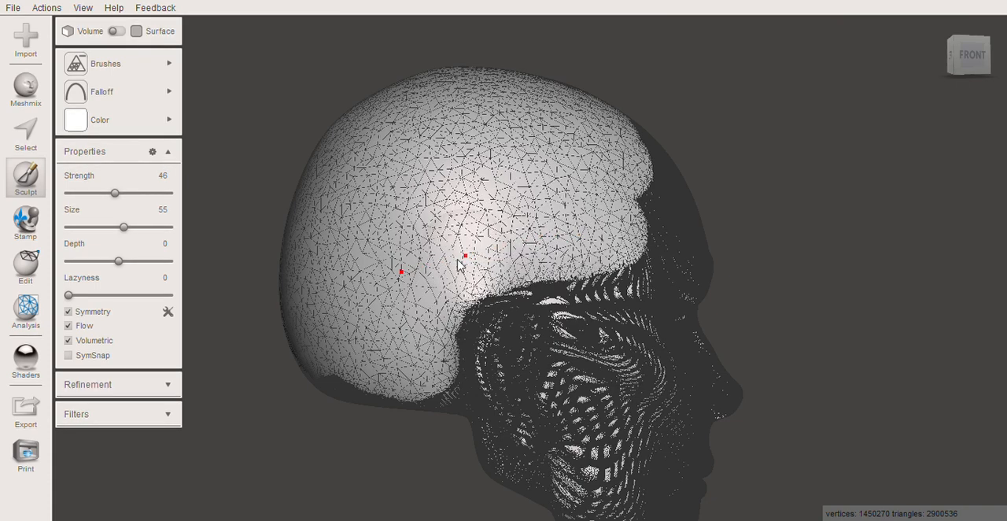
left_click_drag(435, 230, 511, 191)
middle_click_drag(470, 225, 600, 167)
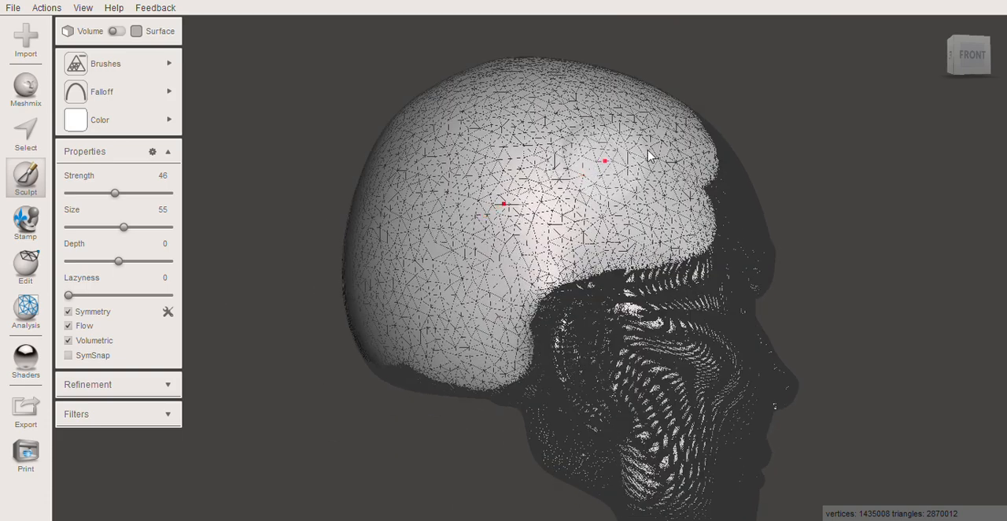
Reduce the mesh on the upper side of the head and even out the reduced area's edge near the temple
mouse_move(636, 166)
right_mouse_down()
mouse_move(512, 209)
mouse_move(425, 221)
mouse_move(384, 252)
mouse_move(479, 135)
right_mouse_up()
mouse_move(533, 114)
left_mouse_down()
mouse_move(499, 112)
mouse_move(486, 126)
mouse_move(623, 112)
mouse_move(528, 153)
mouse_move(547, 167)
mouse_move(637, 153)
mouse_move(719, 202)
mouse_move(667, 172)
mouse_move(581, 160)
mouse_move(668, 169)
mouse_move(682, 153)
mouse_move(669, 164)
left_mouse_up()
right_click_drag(659, 171, 497, 187)
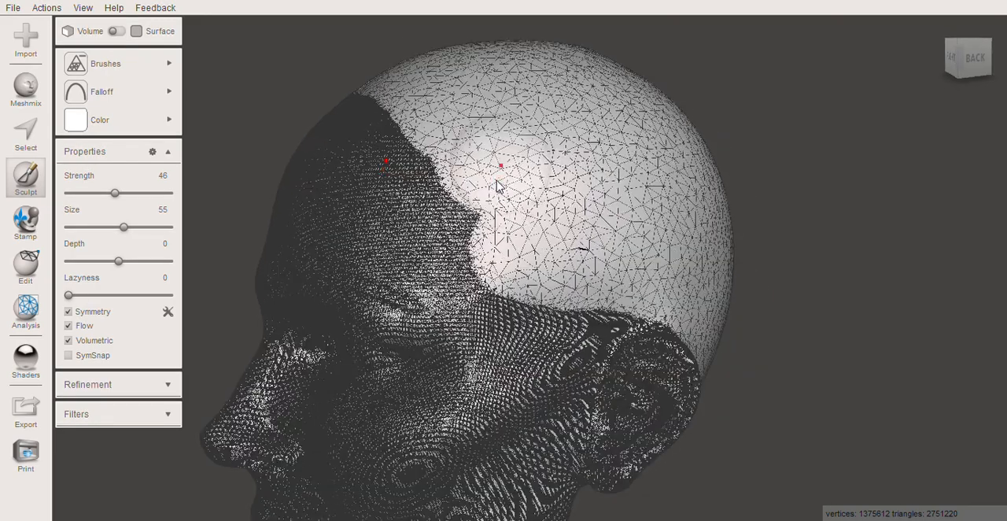
mouse_move(465, 154)
left_mouse_down()
mouse_move(452, 138)
mouse_move(519, 237)
left_mouse_up()
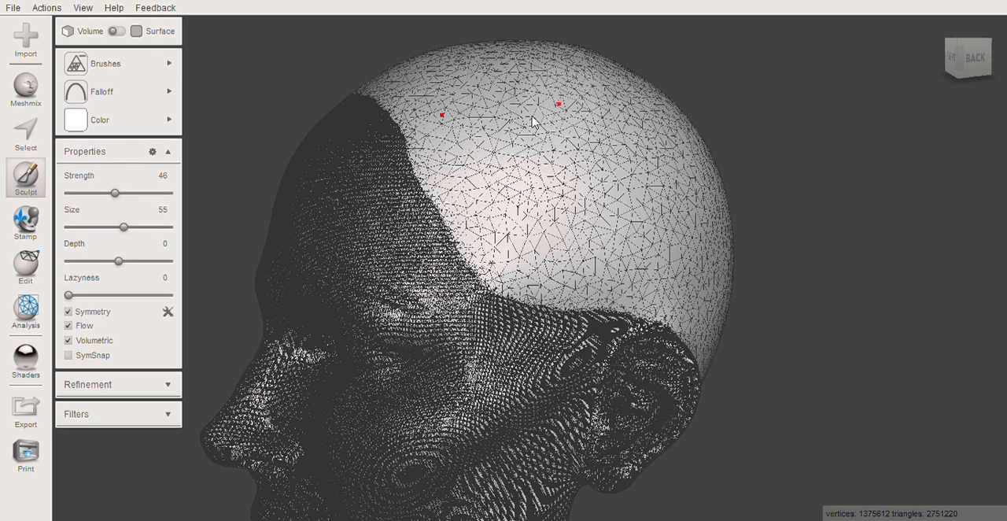
mouse_move(634, 202)
left_mouse_down()
mouse_move(675, 198)
mouse_move(675, 177)
left_mouse_up()
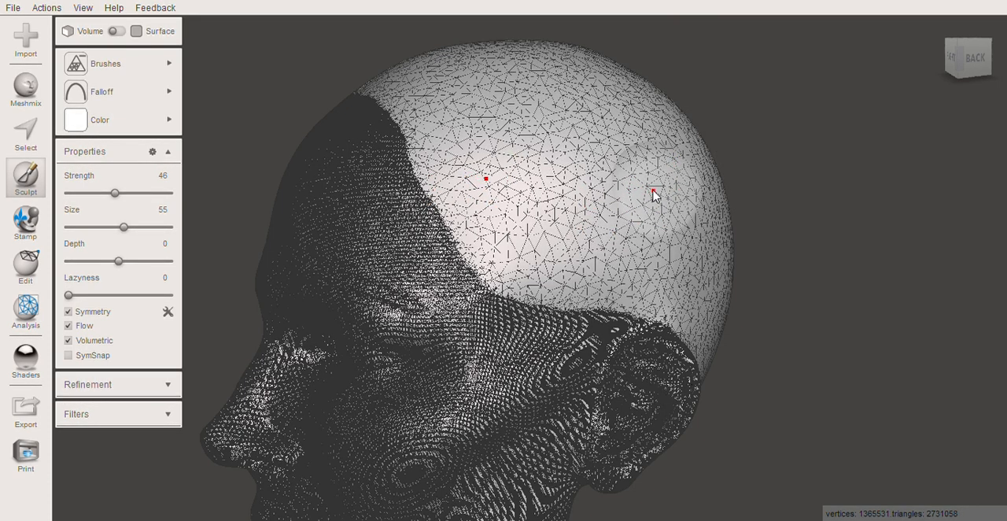
mouse_move(635, 189)
middle_mouse_down()
mouse_move(619, 192)
mouse_move(647, 182)
middle_mouse_up()
Set the Reduce brush strength to 35 and reduce the mesh on the underside of the back of the skull
right_click_drag(654, 186, 432, 124)
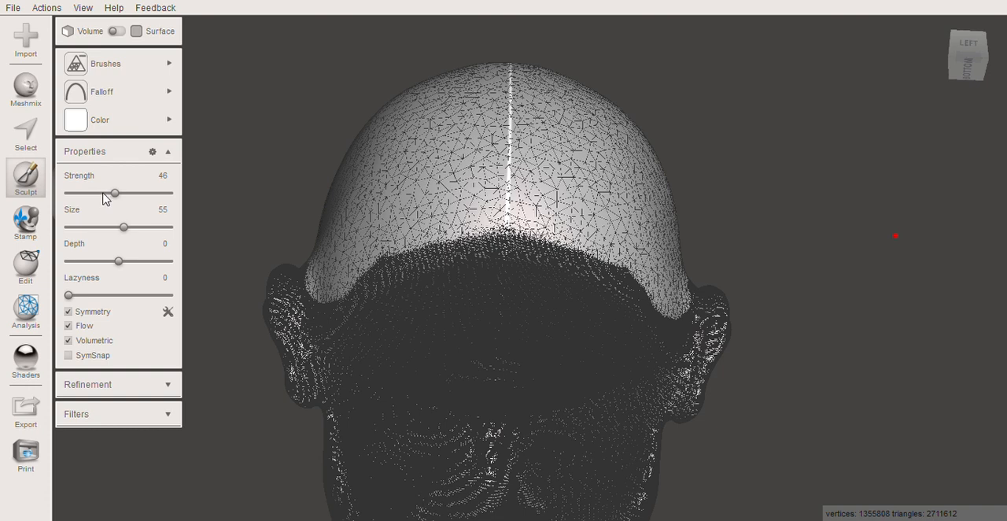
left_click_drag(108, 196, 104, 196)
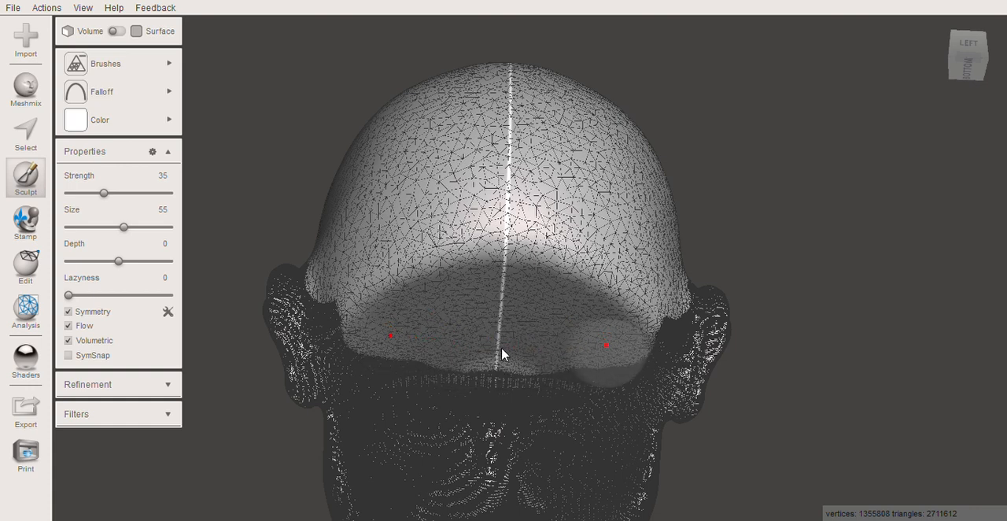
left_click(494, 339)
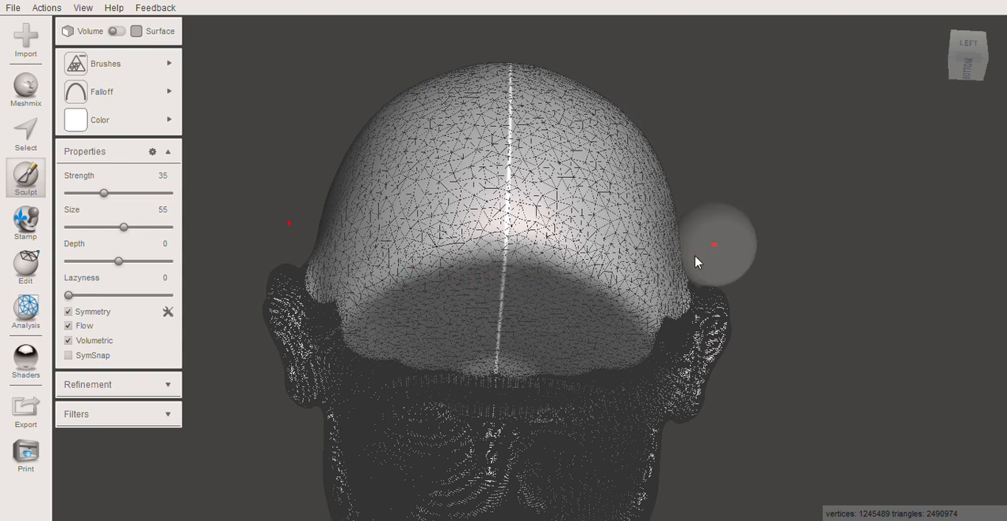
Reduce the mesh on the hollow underside of the head and jaw up to the jawline, and hide the wireframe
middle_click_drag(612, 230, 592, 166)
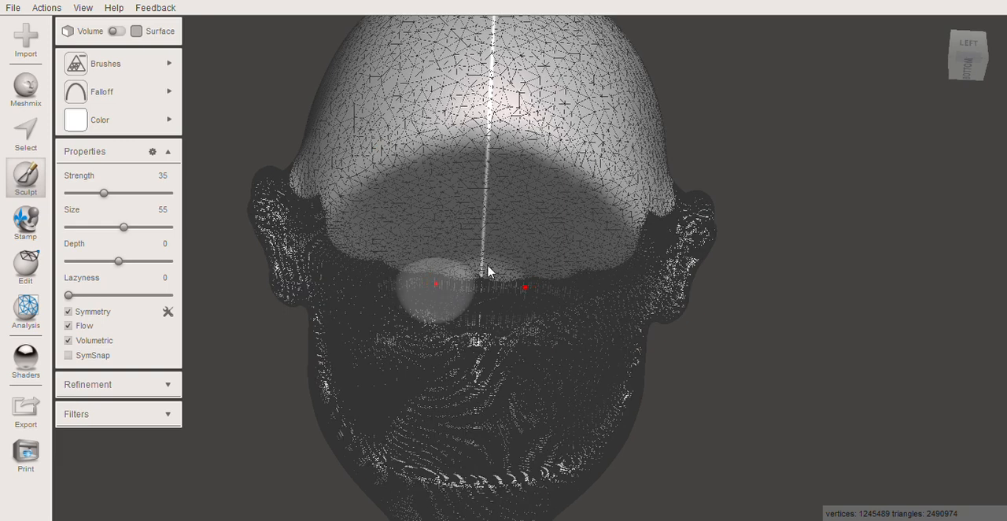
mouse_move(467, 291)
left_mouse_down()
mouse_move(464, 383)
mouse_move(416, 292)
mouse_move(367, 253)
mouse_move(382, 276)
mouse_move(394, 353)
mouse_move(451, 397)
mouse_move(511, 407)
mouse_move(591, 349)
mouse_move(615, 313)
mouse_move(612, 277)
left_mouse_up()
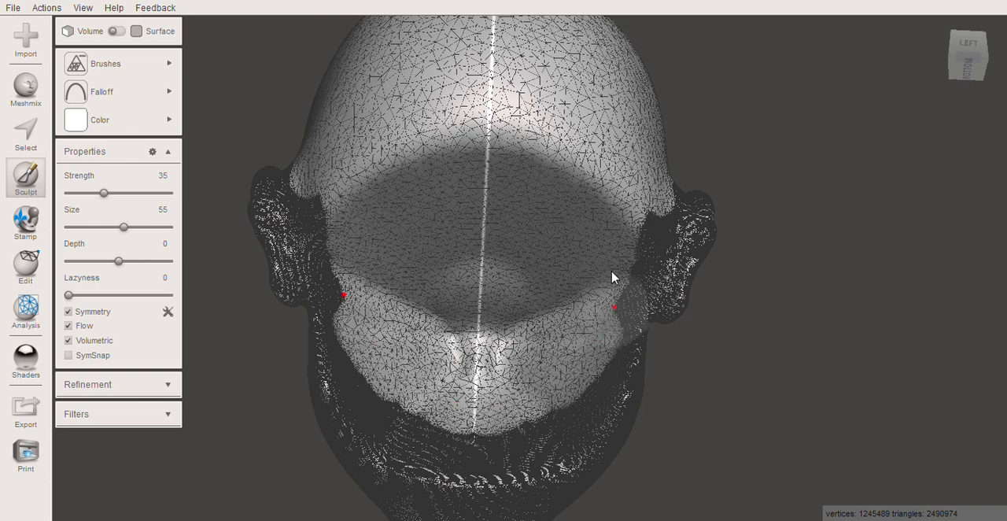
mouse_move(577, 340)
left_mouse_down()
mouse_move(546, 450)
mouse_move(476, 442)
left_mouse_up()
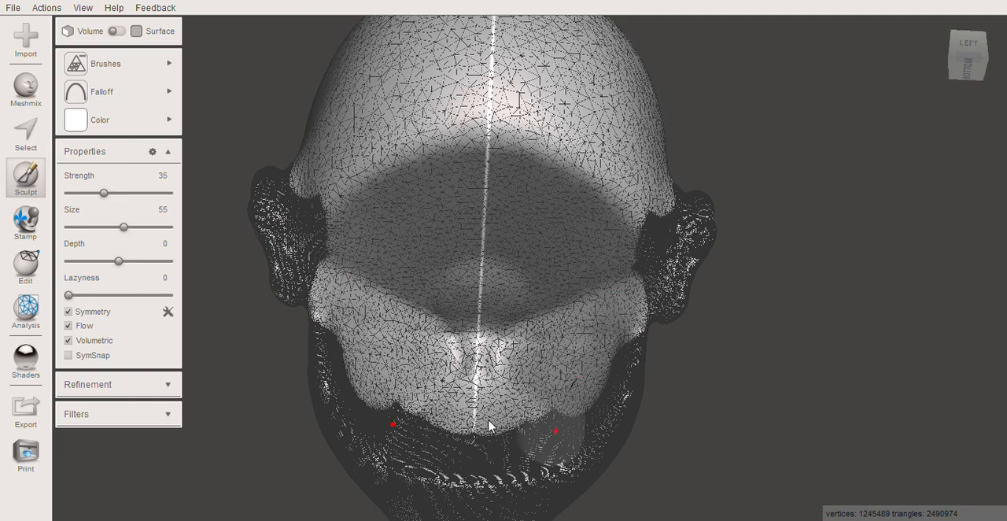
left_click_drag(450, 370, 418, 405)
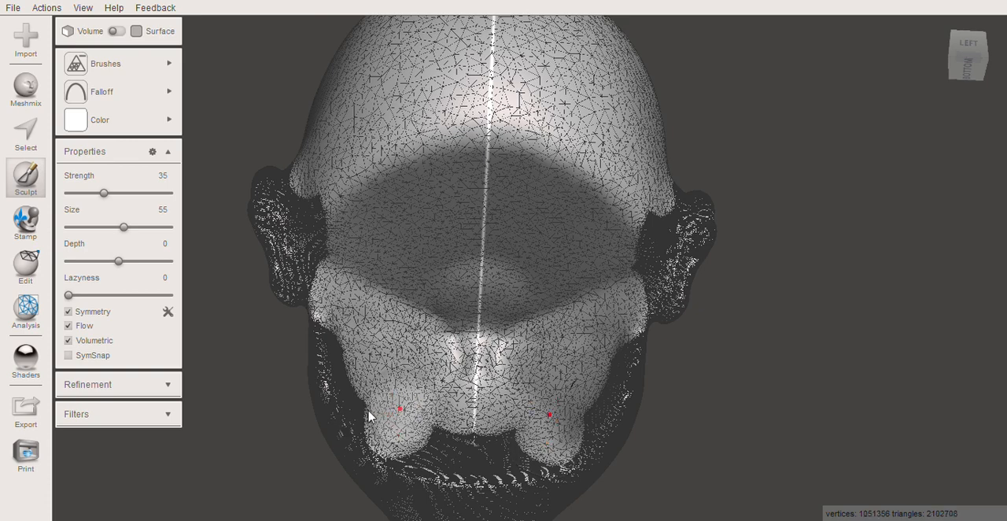
left_click_drag(360, 397, 355, 376)
mouse_move(360, 329)
left_mouse_down()
mouse_move(374, 393)
mouse_move(488, 438)
mouse_move(517, 427)
mouse_move(428, 427)
mouse_move(445, 443)
mouse_move(420, 441)
mouse_move(478, 446)
mouse_move(512, 410)
left_mouse_up()
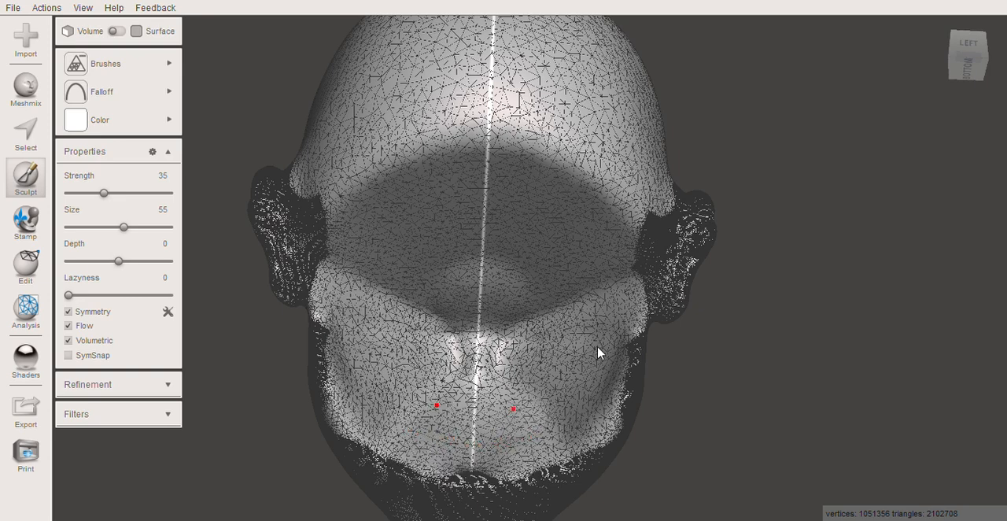
mouse_move(621, 348)
left_mouse_down()
mouse_move(614, 335)
mouse_move(535, 333)
mouse_move(446, 383)
mouse_move(459, 366)
left_mouse_up()
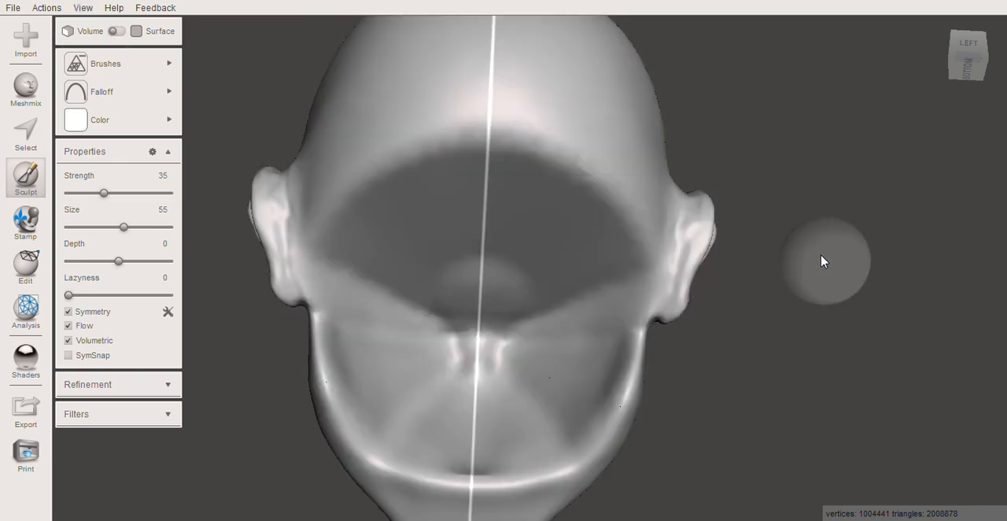
Set the Reduce brush strength to 4 and its size to 59 for working on the face
mouse_move(842, 246)
right_mouse_down()
mouse_move(800, 274)
mouse_move(813, 227)
mouse_move(654, 294)
right_mouse_up()
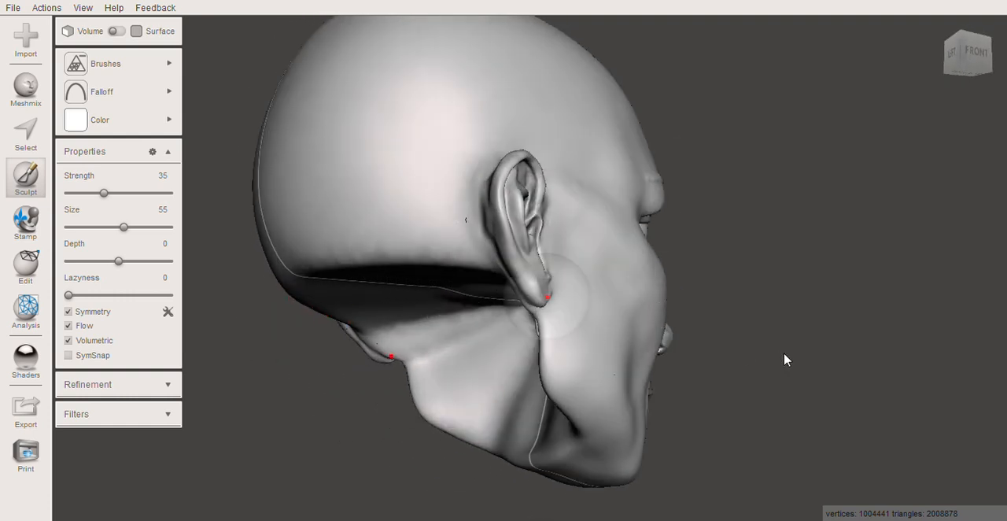
mouse_move(681, 377)
right_mouse_down()
mouse_move(808, 276)
mouse_move(636, 338)
mouse_move(533, 310)
mouse_move(485, 346)
mouse_move(447, 355)
right_mouse_up()
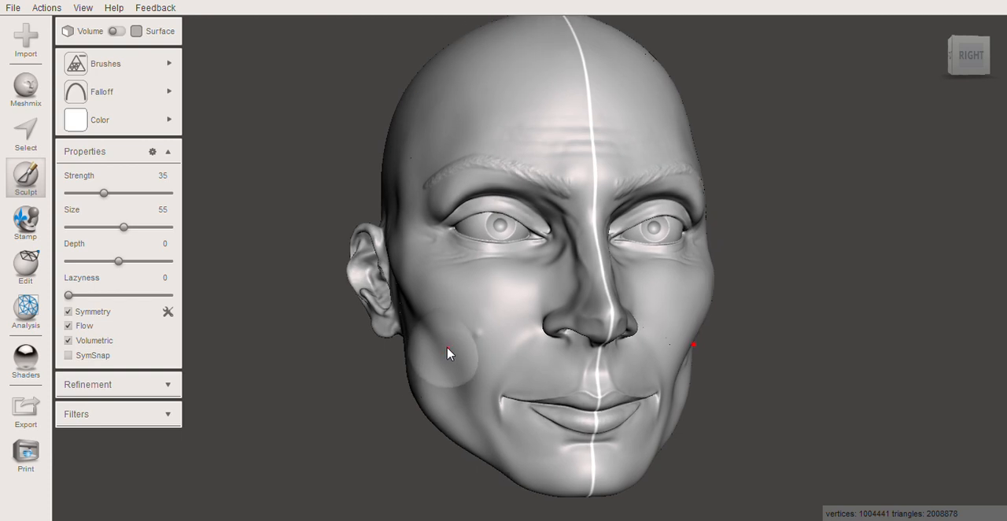
left_click(73, 194)
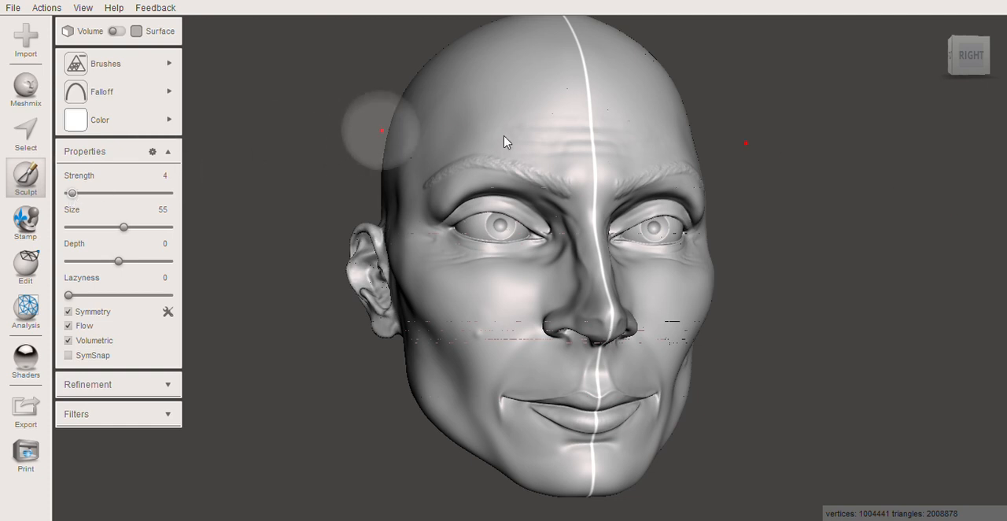
right_click_drag(551, 144, 539, 164)
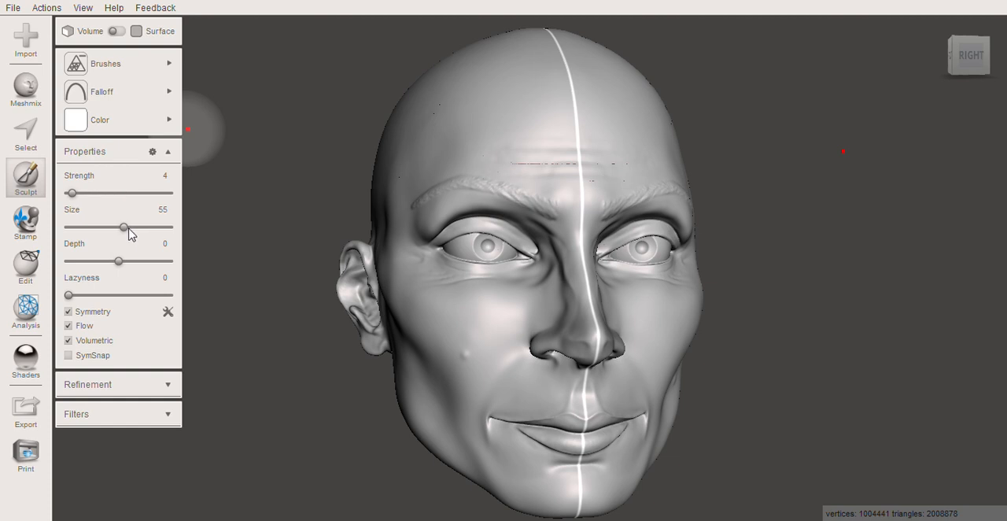
left_click_drag(129, 227, 131, 227)
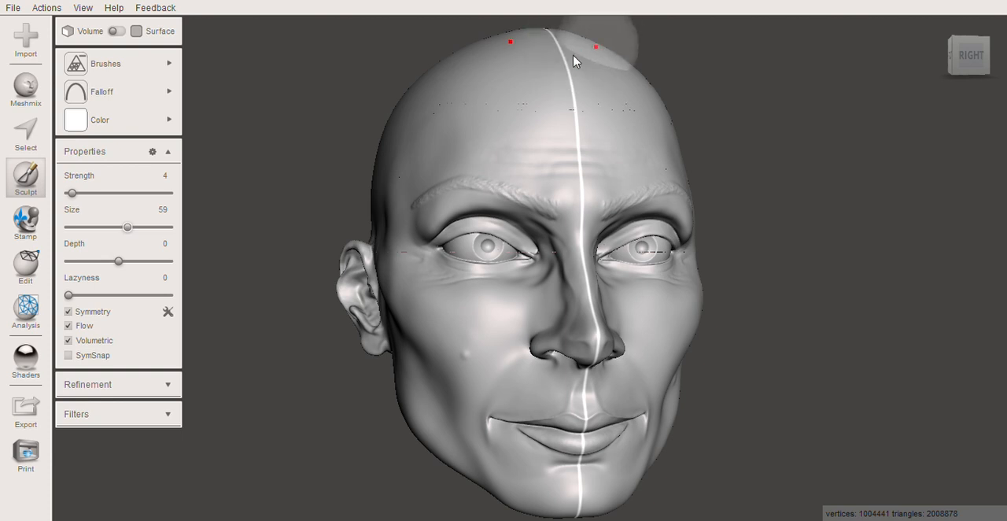
Lightly reduce the mesh over the forehead and the rest of the face with symmetric strokes
left_click_drag(597, 139, 590, 156)
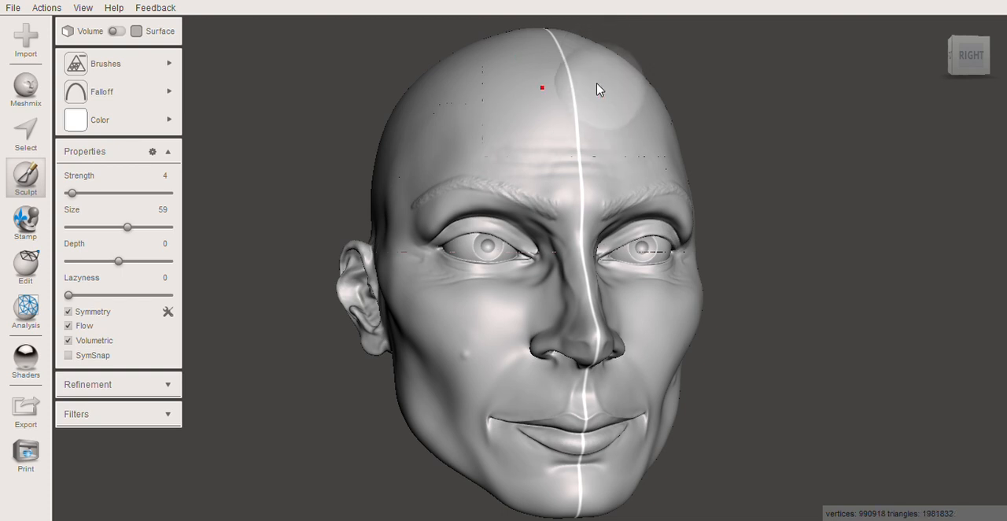
mouse_move(596, 97)
right_mouse_down()
mouse_move(569, 98)
mouse_move(573, 85)
right_mouse_up()
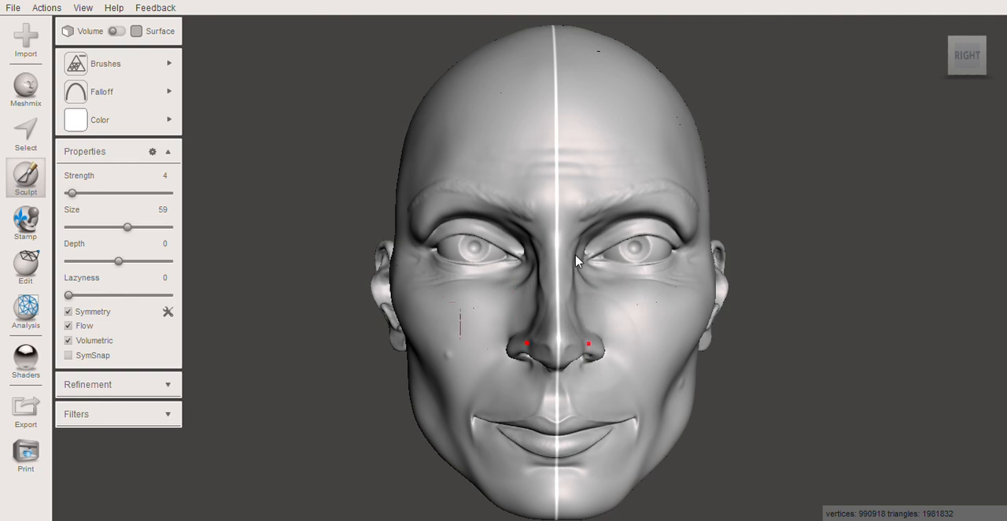
mouse_move(571, 227)
left_mouse_down()
mouse_move(580, 184)
mouse_move(582, 268)
left_mouse_up()
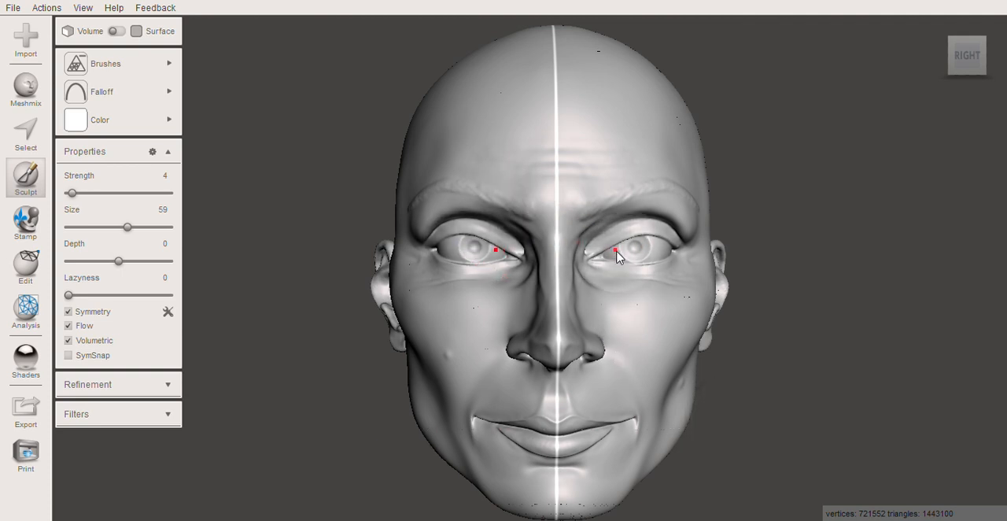
scroll(614, 236, "up", 5)
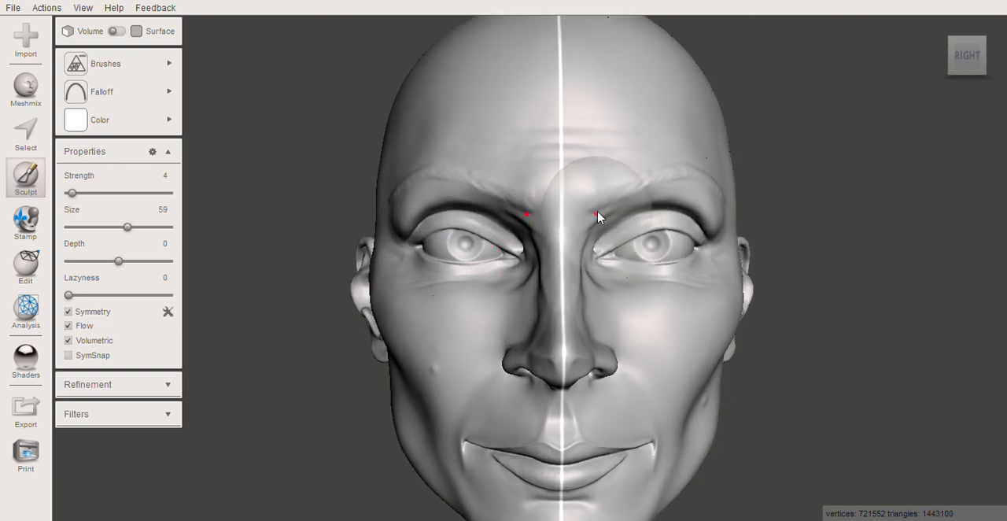
scroll(598, 217, "down", 4)
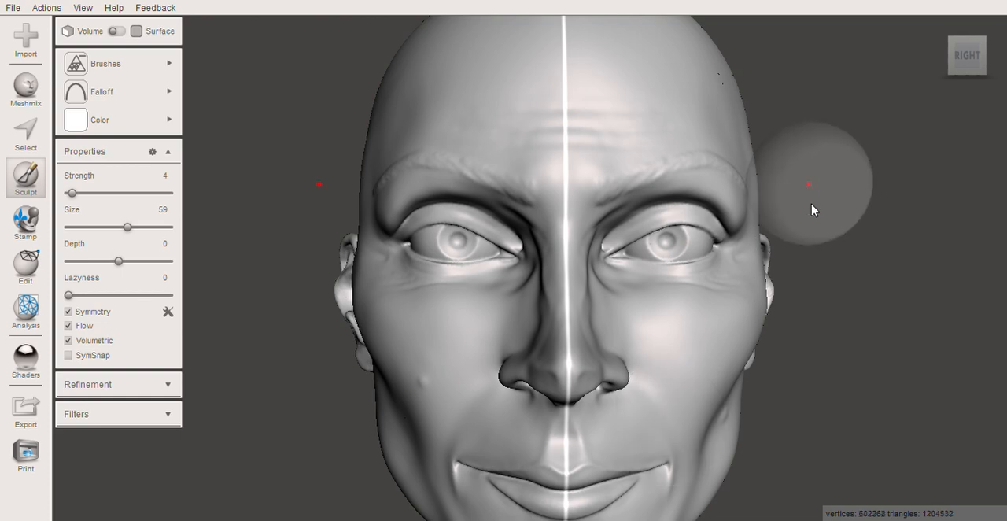
scroll(813, 209, "down", 5)
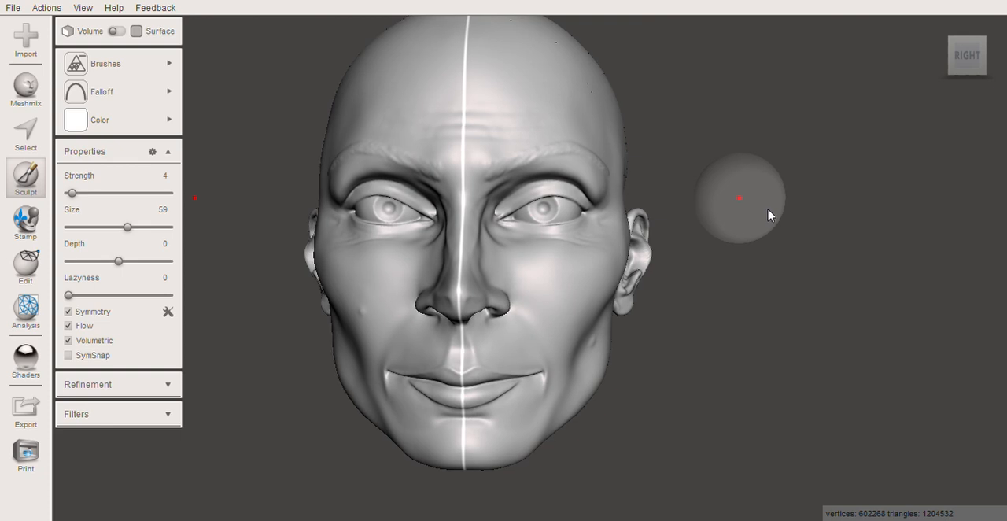
Lightly reduce the mesh over the sides of the face, the ears and the jaw with symmetric strokes
scroll(779, 224, "down", 2)
right_click_drag(769, 229, 634, 214)
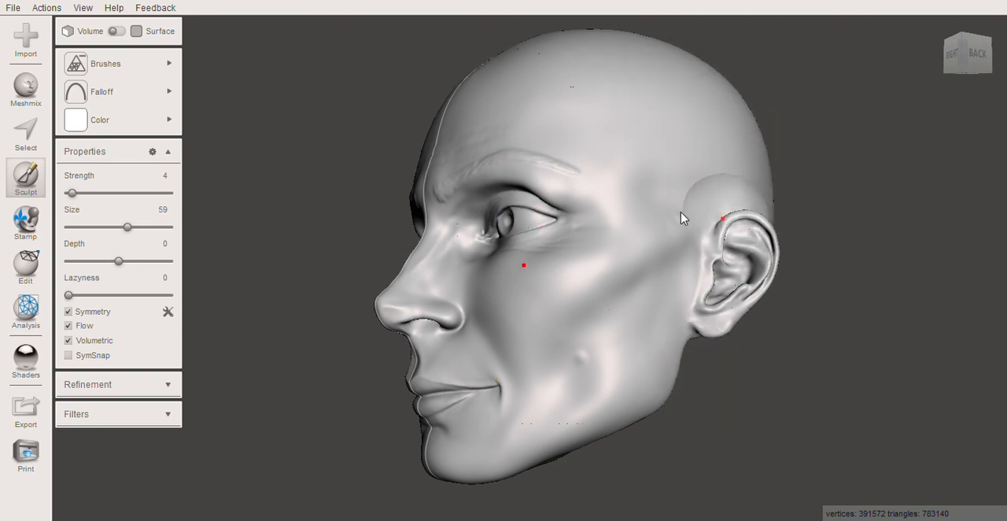
right_click_drag(732, 227, 540, 165)
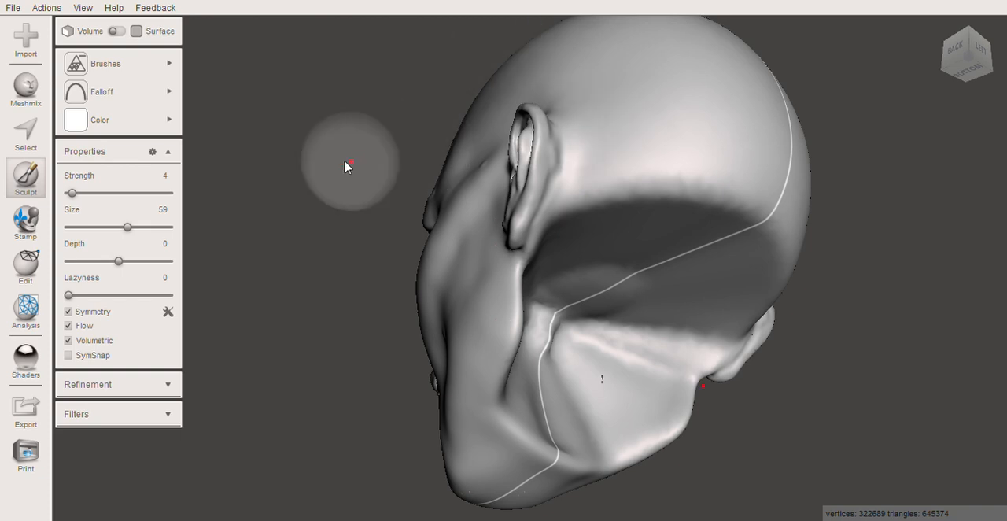
middle_click_drag(309, 174, 292, 160)
mouse_move(300, 156)
right_mouse_down()
mouse_move(490, 241)
mouse_move(591, 266)
mouse_move(646, 240)
mouse_move(755, 263)
right_mouse_up()
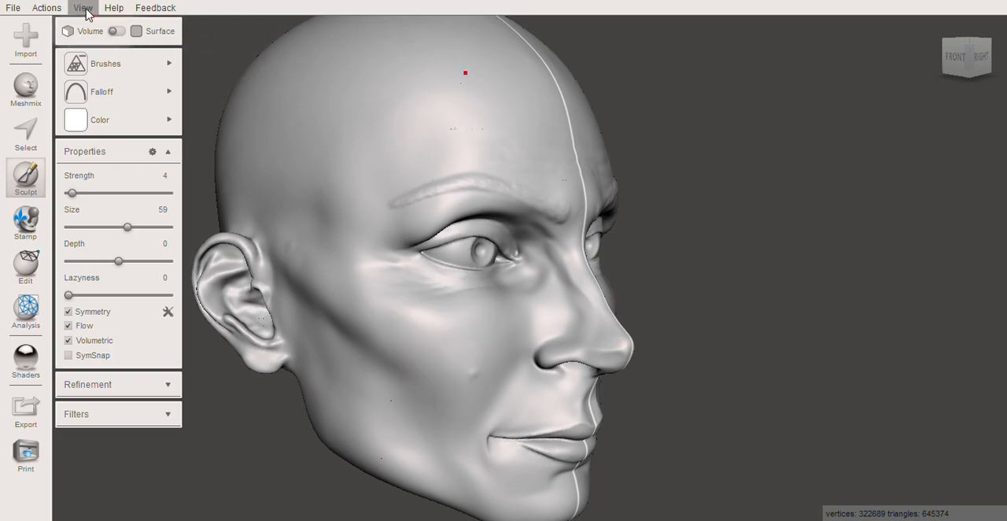
Show the wireframe and lightly reduce the remaining dense mesh across the face
right_click_drag(668, 178, 596, 239)
scroll(562, 238, "up", 10)
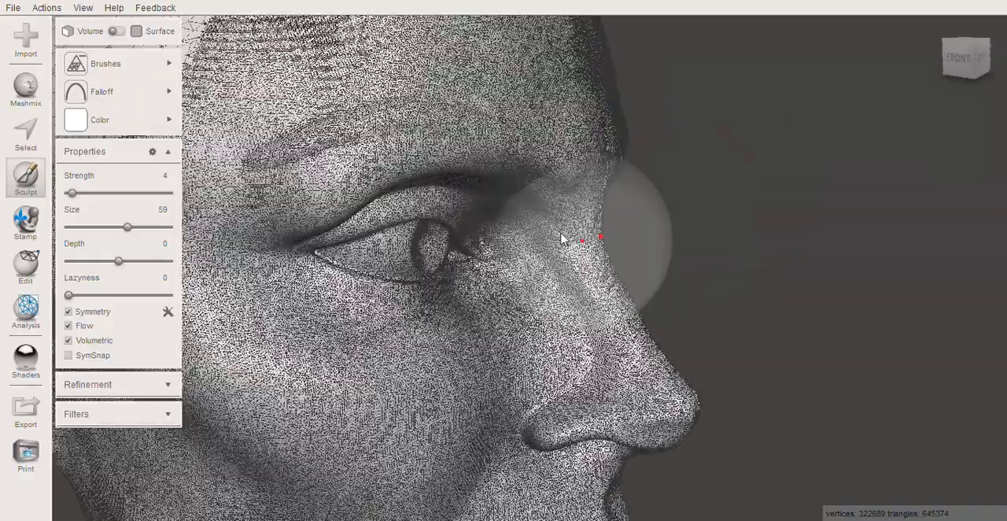
scroll(556, 241, "down", 10)
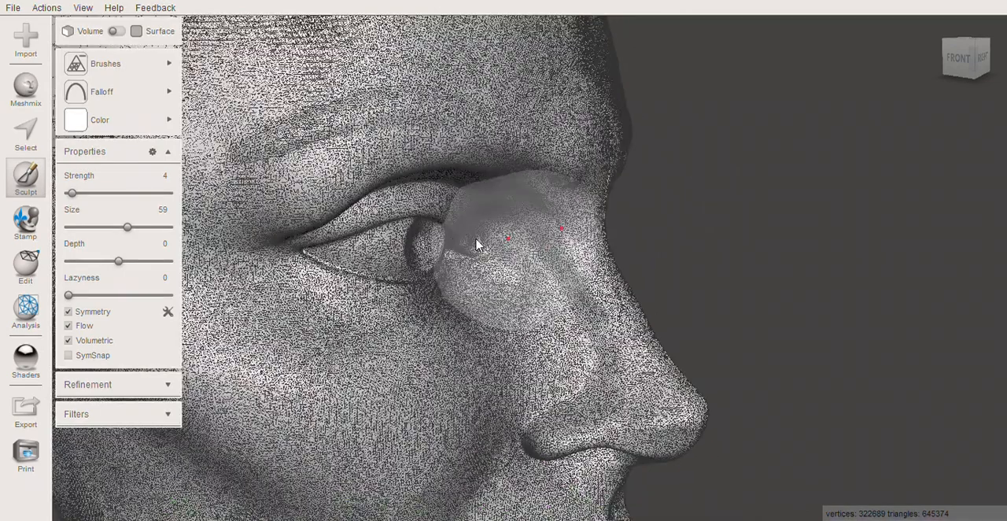
scroll(358, 277, "down", 1)
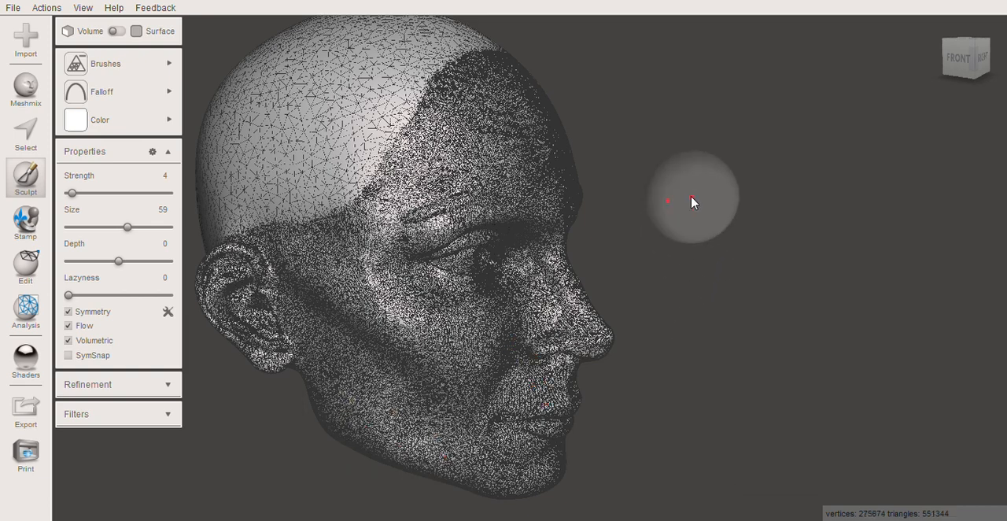
Examine the wireframe density across the front of the face, around the eyes, nose and mouth
scroll(692, 197, "down", 2)
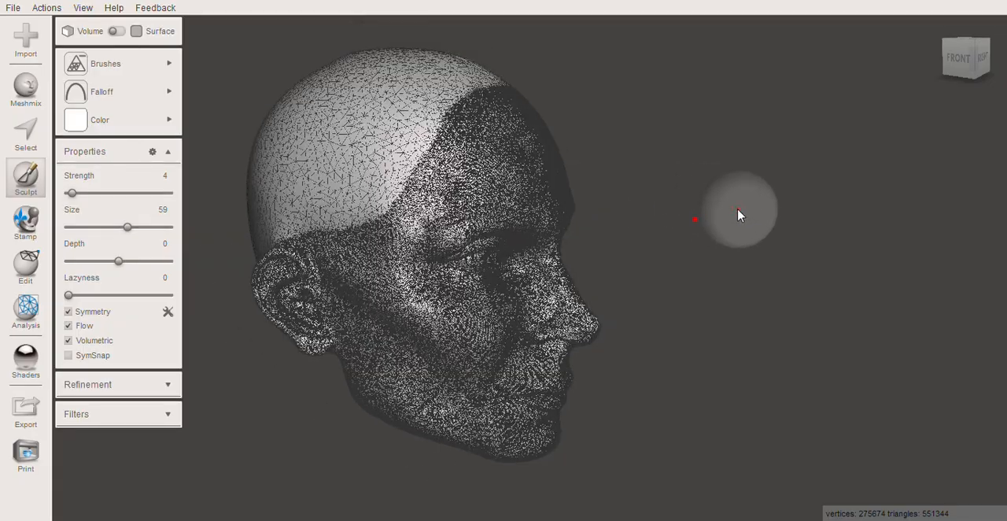
middle_click_drag(771, 220, 862, 220)
right_click_drag(862, 220, 707, 189)
scroll(638, 266, "up", 4)
scroll(629, 276, "up", 5)
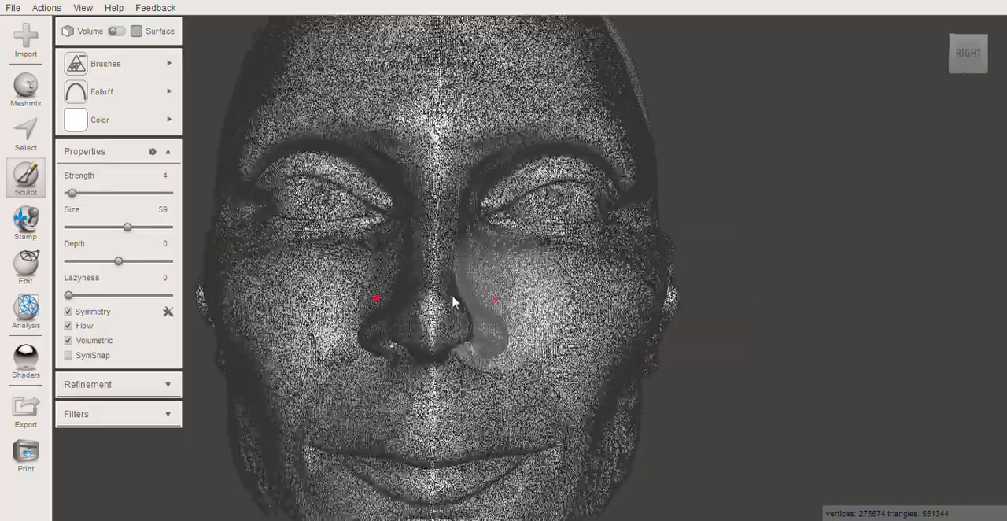
scroll(498, 234, "down", 5)
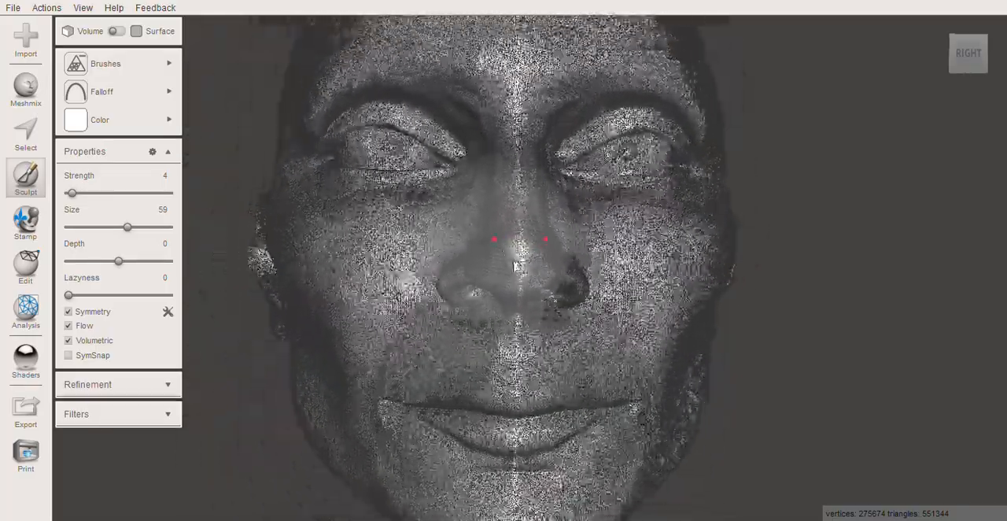
scroll(594, 293, "down", 4)
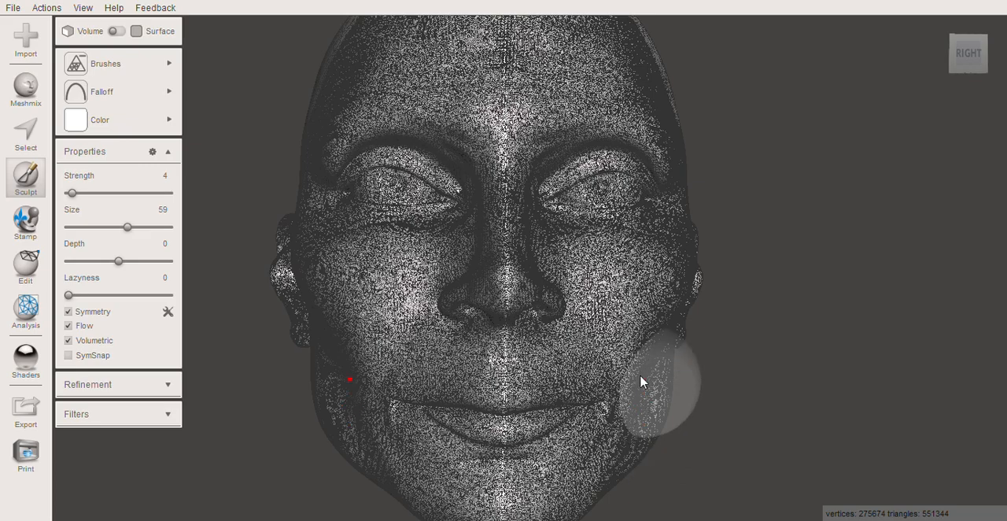
Lightly reduce the mesh on the side of the face around the temple
scroll(669, 346, "down", 1)
right_click_drag(760, 338, 622, 324)
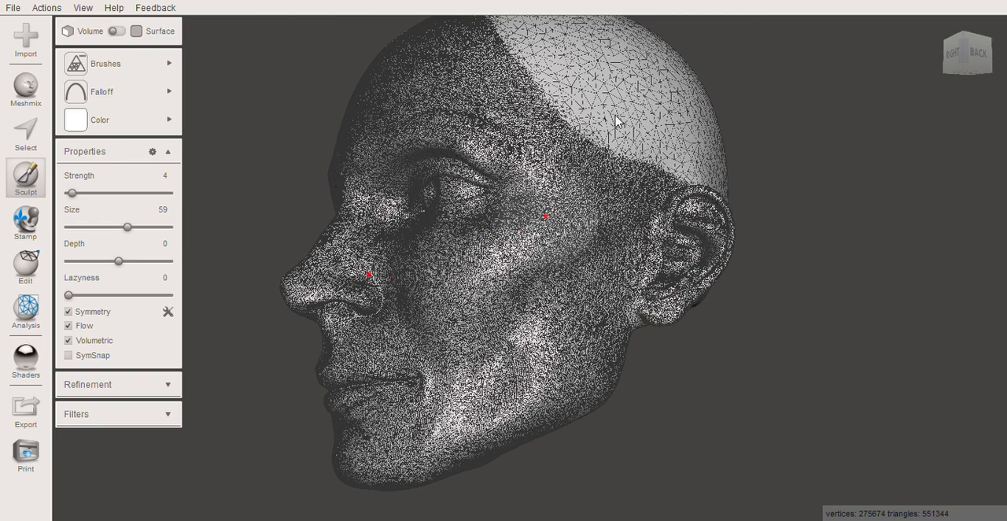
scroll(603, 86, "up", 2)
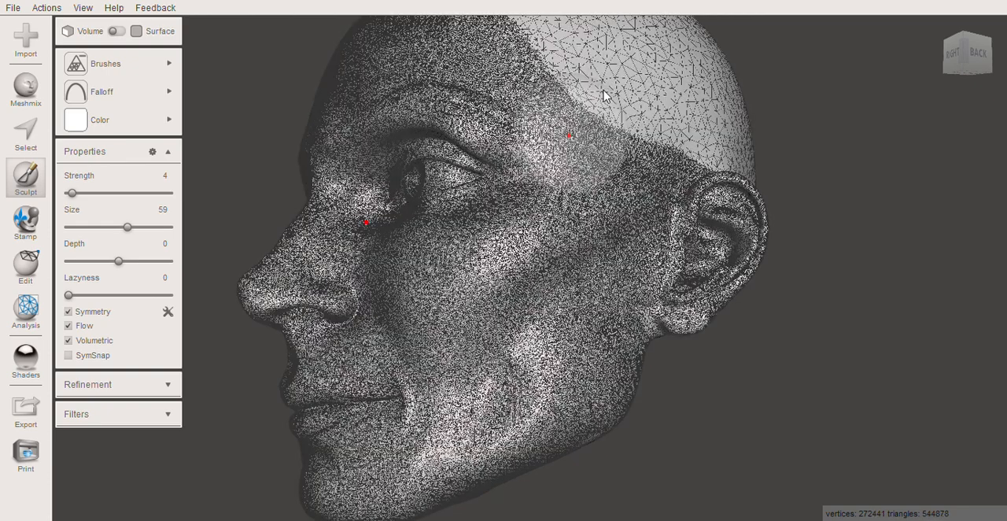
Examine the wireframe density on the cheek and ear, and compare it with the skull from the side
scroll(619, 108, "up", 2)
scroll(622, 91, "up", 1)
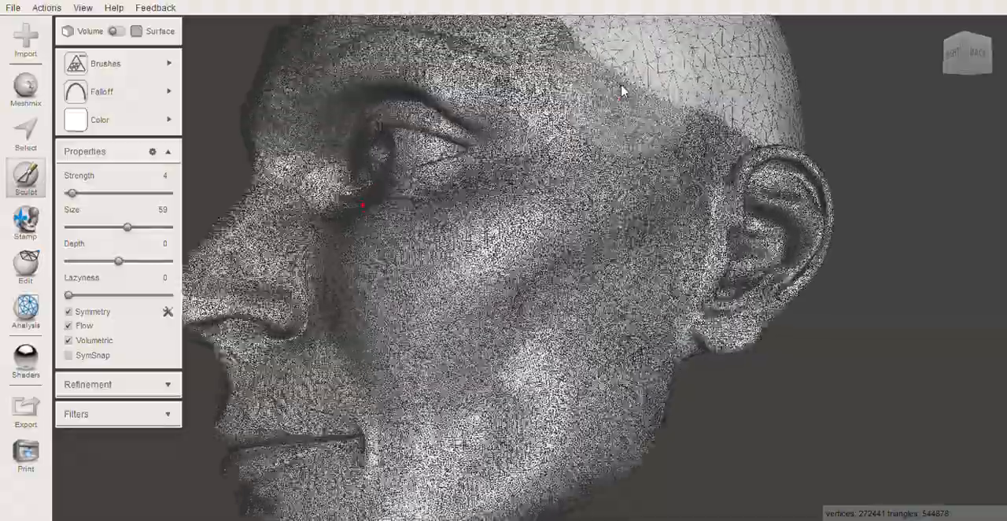
scroll(622, 91, "down", 3)
scroll(551, 168, "up", 5)
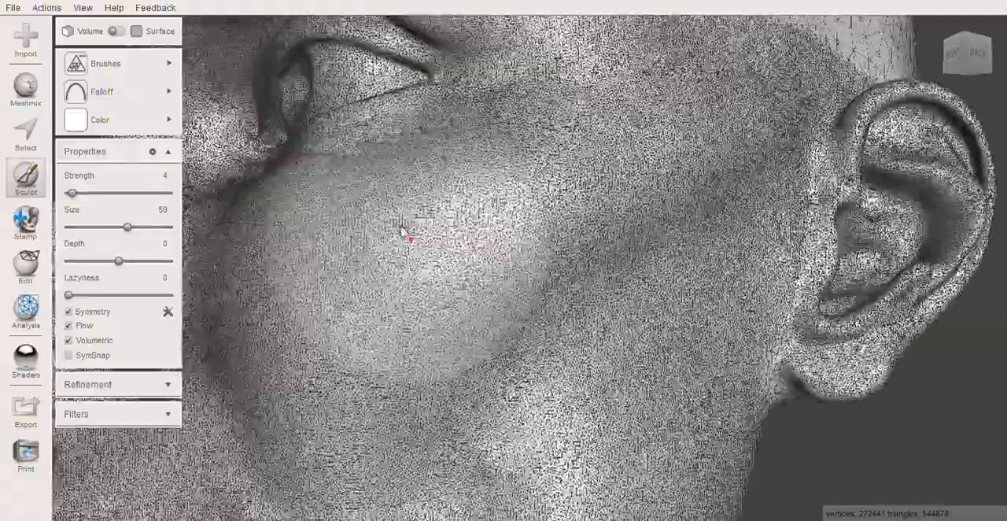
scroll(406, 221, "up", 3)
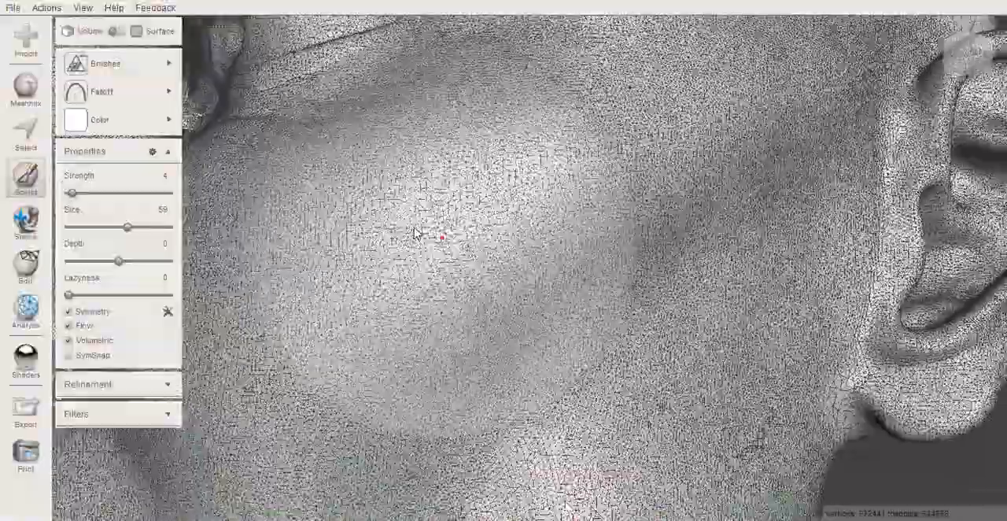
scroll(409, 236, "down", 6)
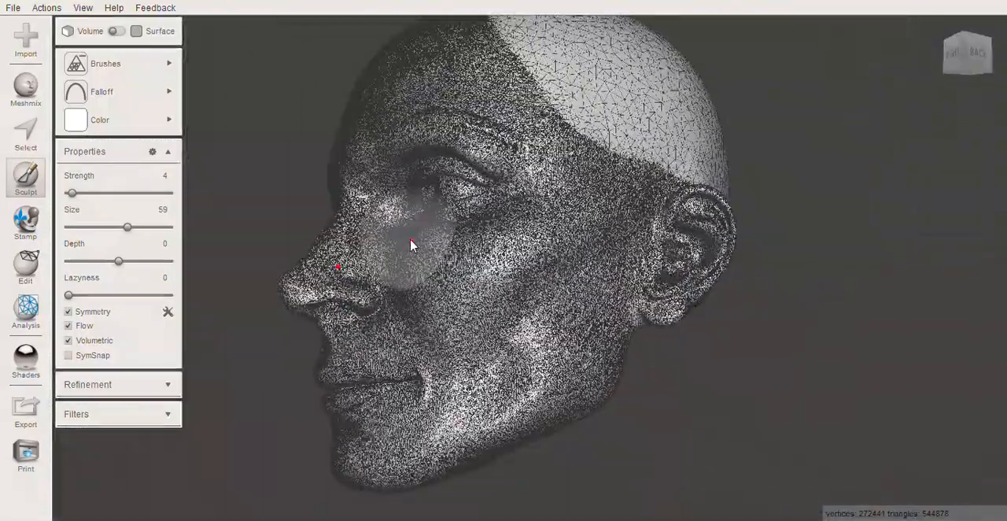
scroll(429, 228, "down", 2)
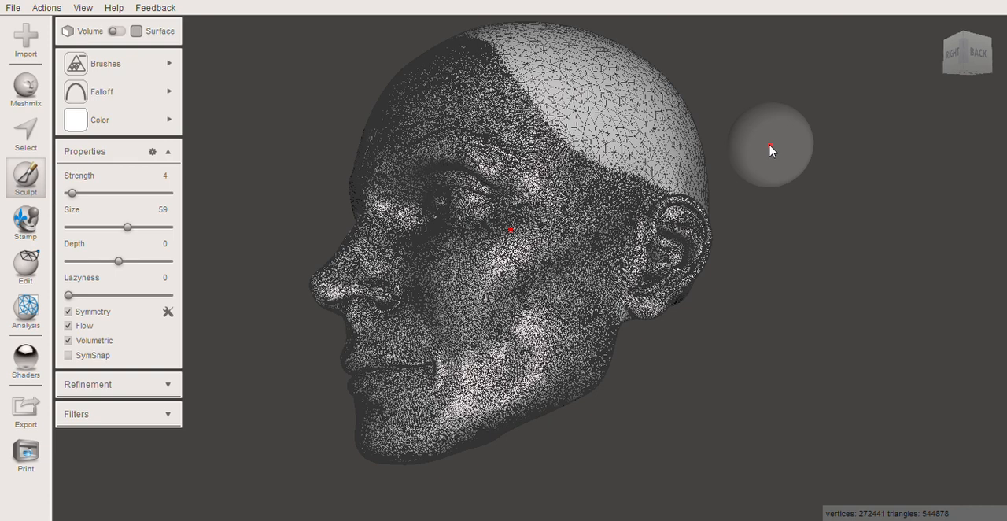
mouse_move(931, 63)
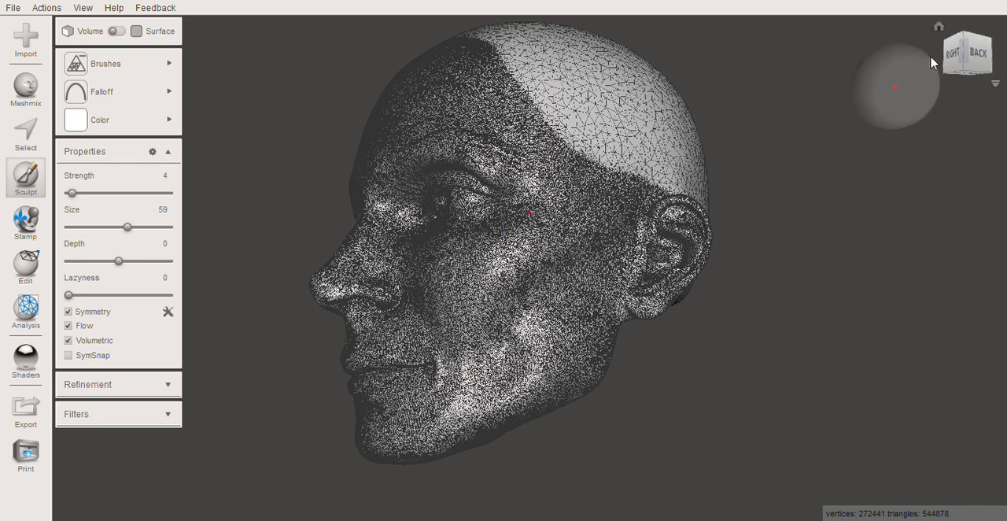